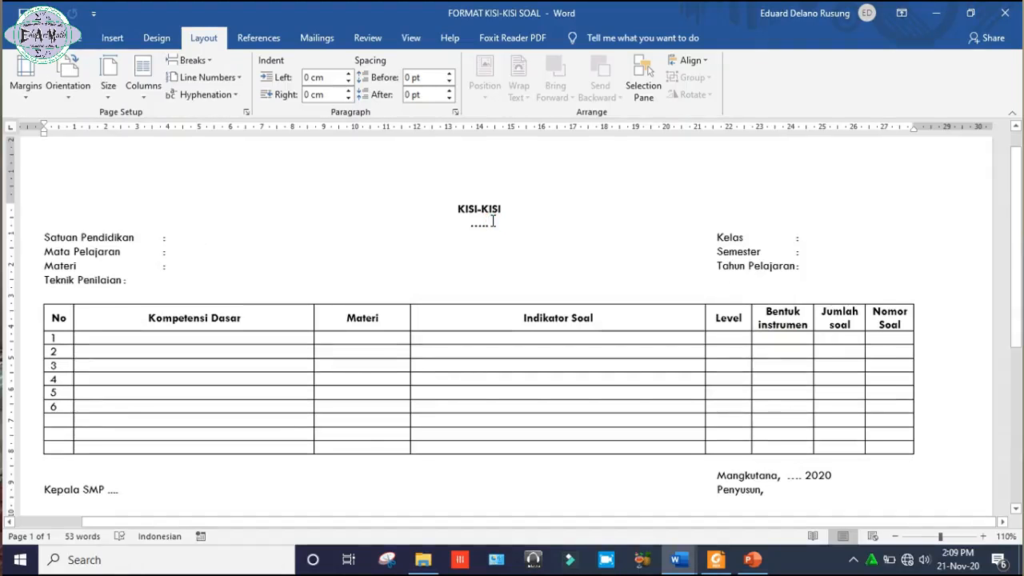
Replace the dotted placeholder under the KISI-KISI heading with "Penilaian Akhir Semester".
{"action": "left_click", "coordinate": [493, 221]}
{"action": "key", "text": "BackSpace"}
{"action": "key", "text": "BackSpace"}
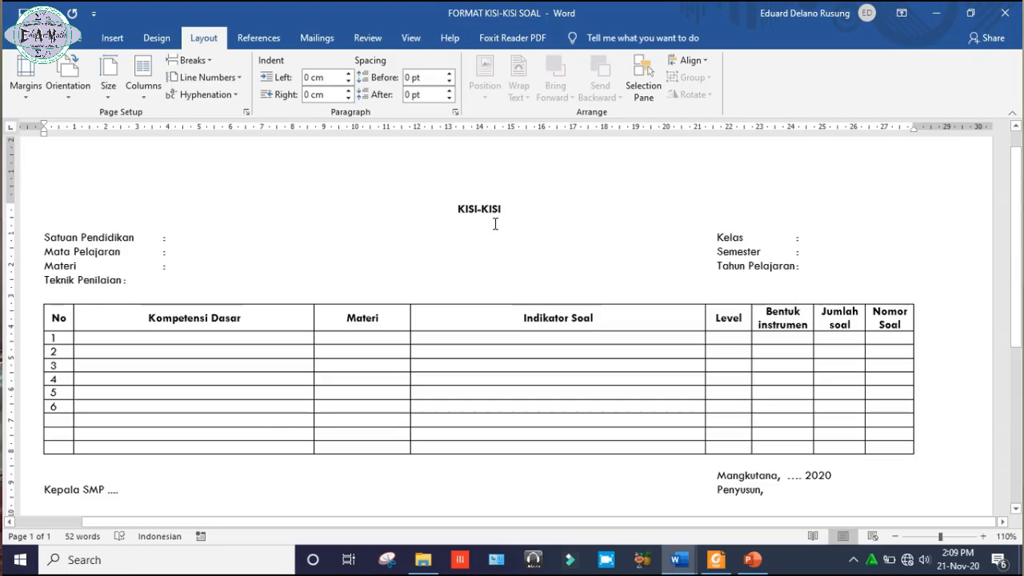
{"action": "type", "text": "Peni"}
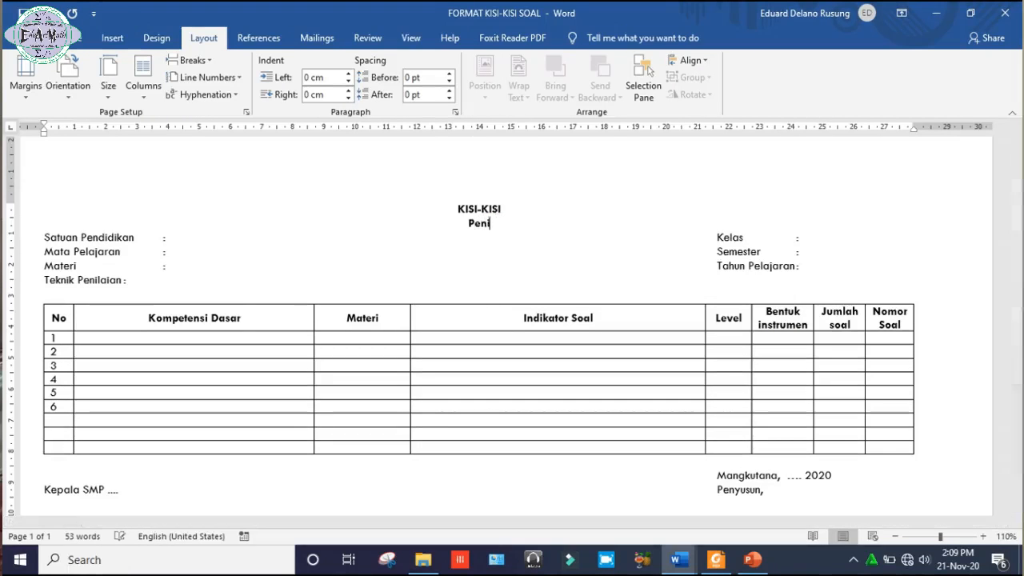
{"action": "type", "text": "laian Akhir Semesetr"}
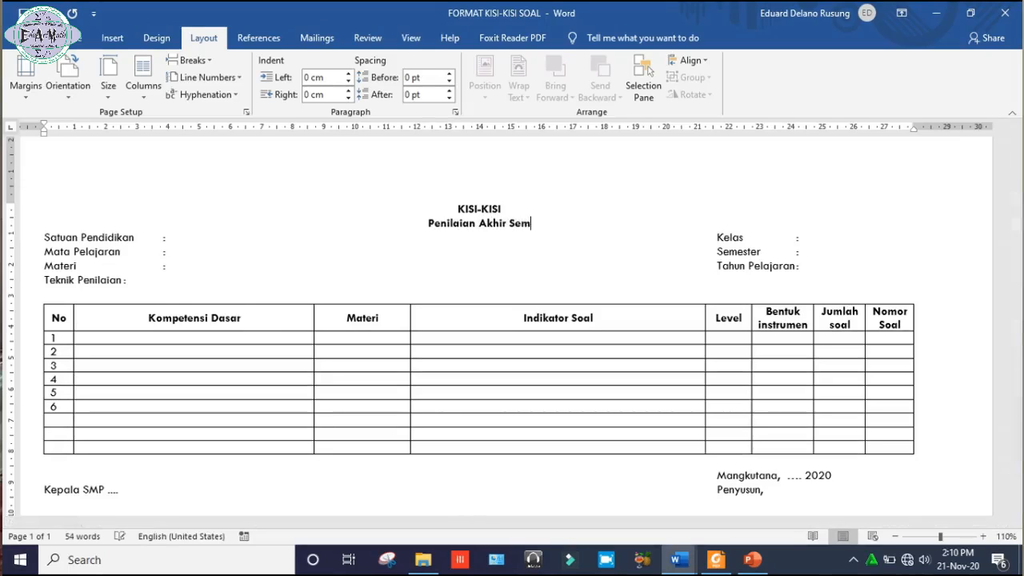
{"action": "key", "text": "BackSpace"}
{"action": "key", "text": "BackSpace"}
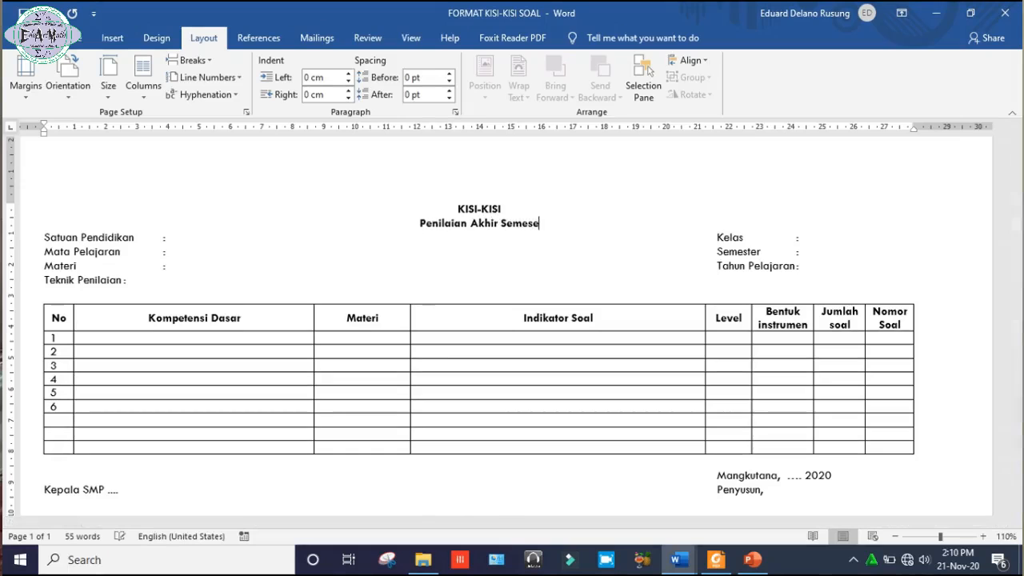
{"action": "key", "text": "BackSpace"}
{"action": "type", "text": "ter"}
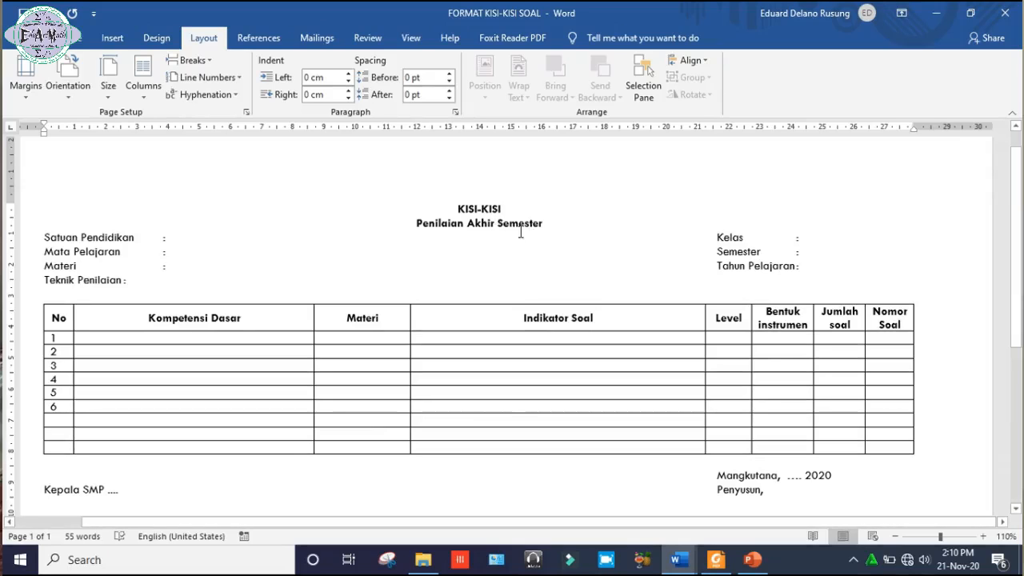
{"action": "left_click_drag", "start_coordinate": [547, 225], "coordinate": [441, 231]}
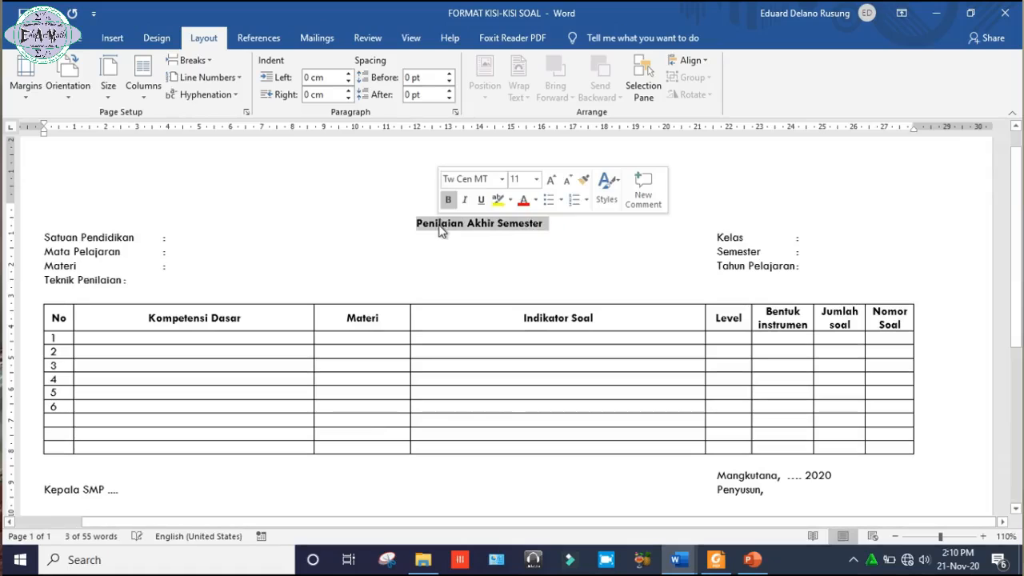
{"action": "left_click", "coordinate": [460, 228]}
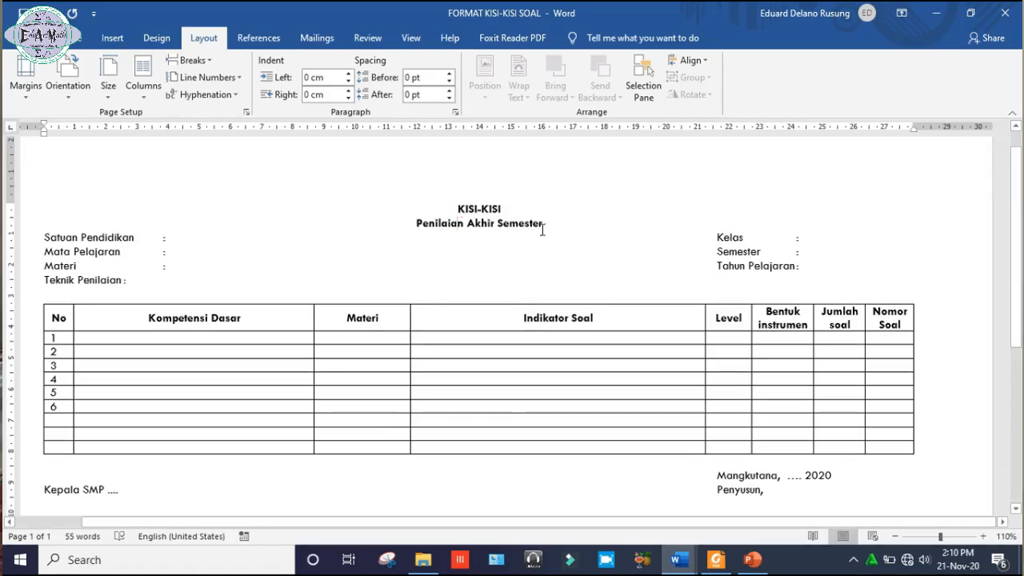
{"action": "left_click_drag", "start_coordinate": [544, 223], "coordinate": [470, 226]}
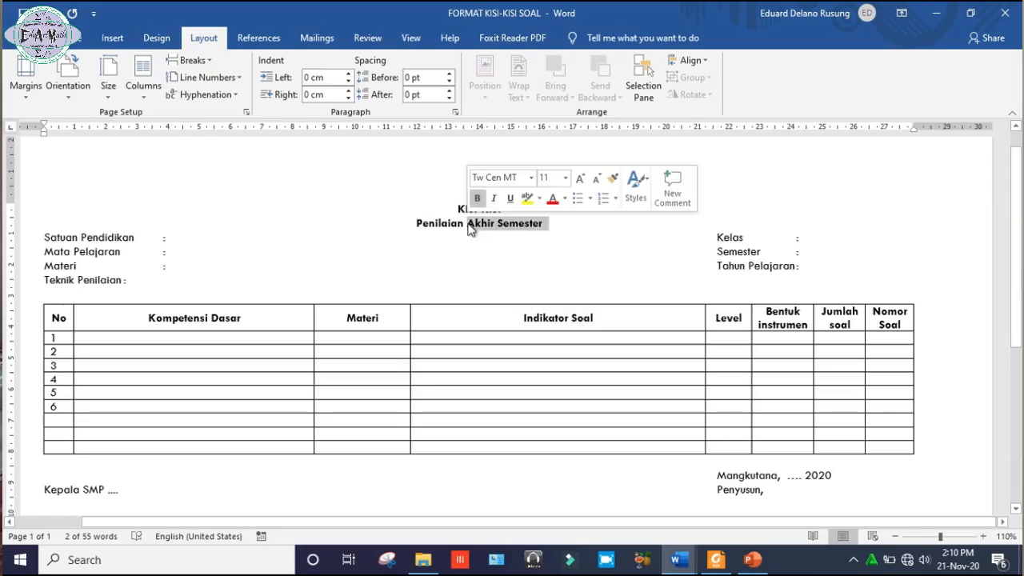
Fill in Satuan Pendidikan as "SMP eduartmath" and remove the surplus spacing so that Kelas lines up with Semester again.
{"action": "left_click", "coordinate": [171, 240]}
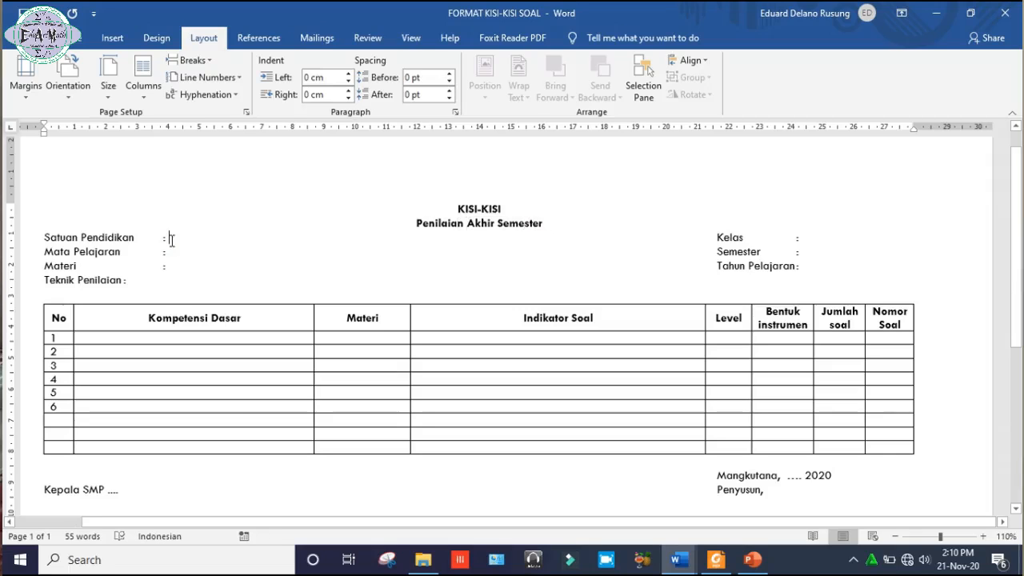
{"action": "type", "text": "SMP"}
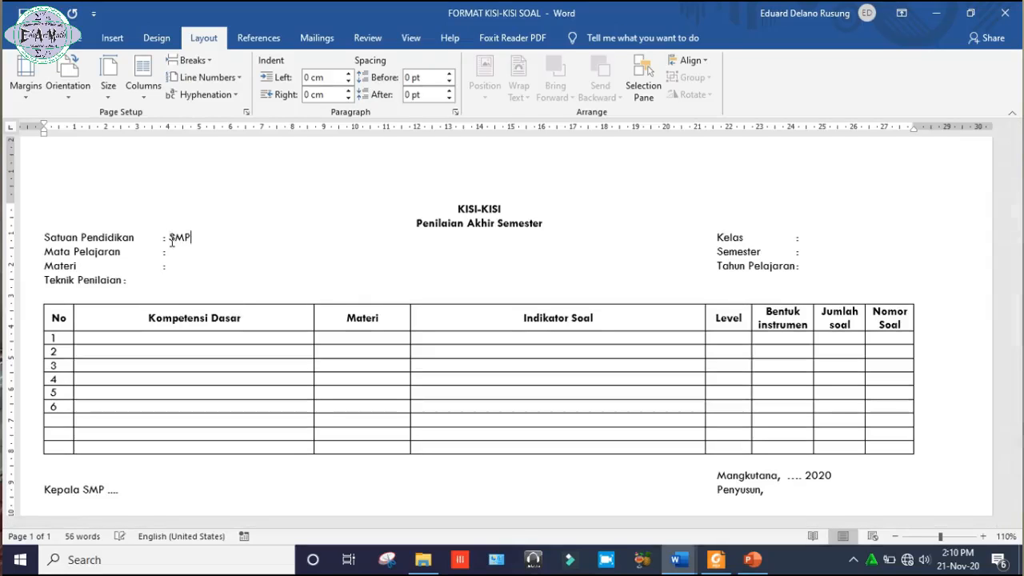
{"action": "type", "text": " eduartm"}
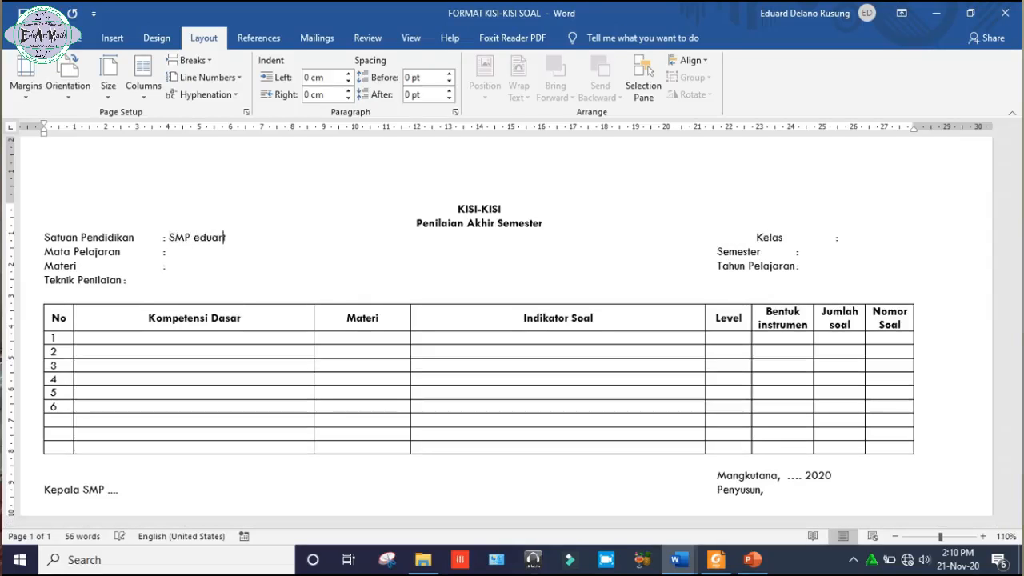
{"action": "type", "text": "ath"}
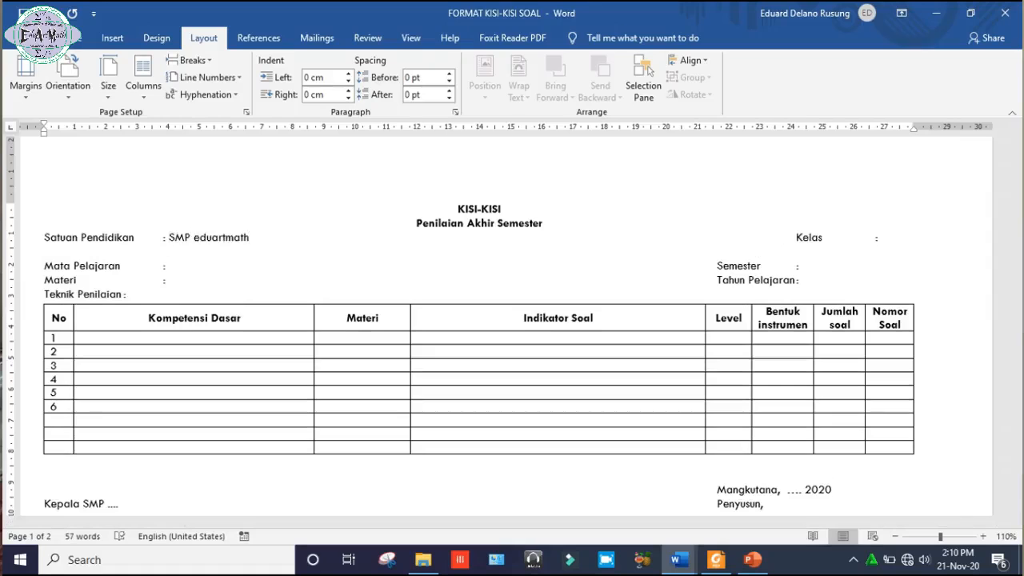
{"action": "key", "text": "Delete"}
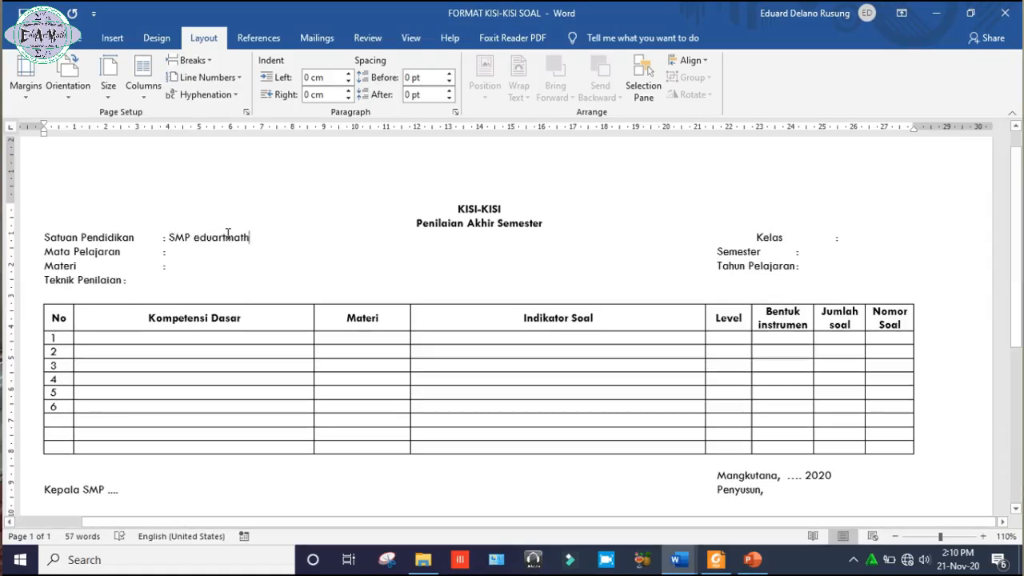
{"action": "key", "text": "Delete"}
Align the colon after Teknik Penilaian with the colons of the lines above it.
{"action": "left_click", "coordinate": [185, 252]}
{"action": "left_click", "coordinate": [177, 266]}
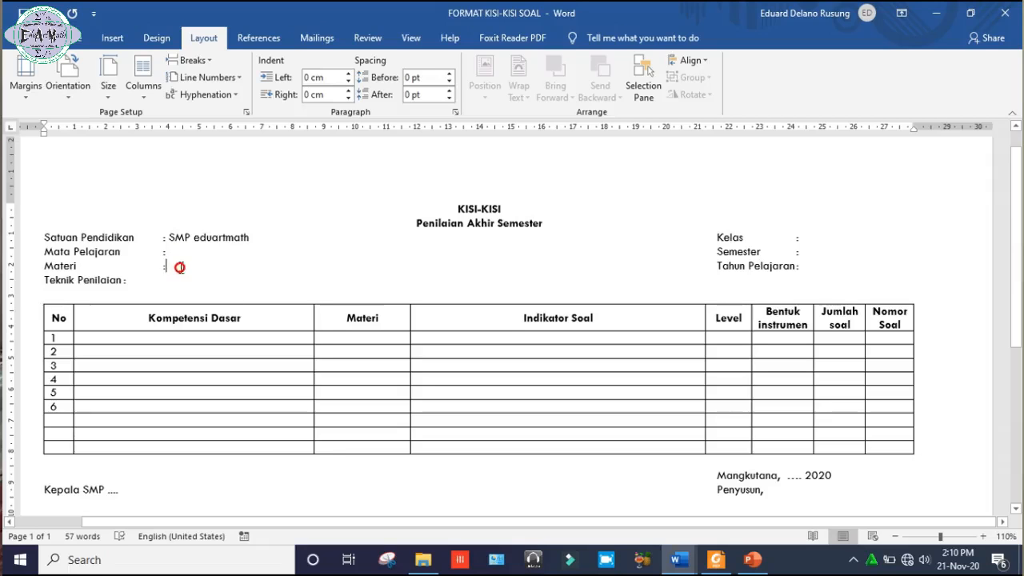
{"action": "left_click", "coordinate": [154, 280]}
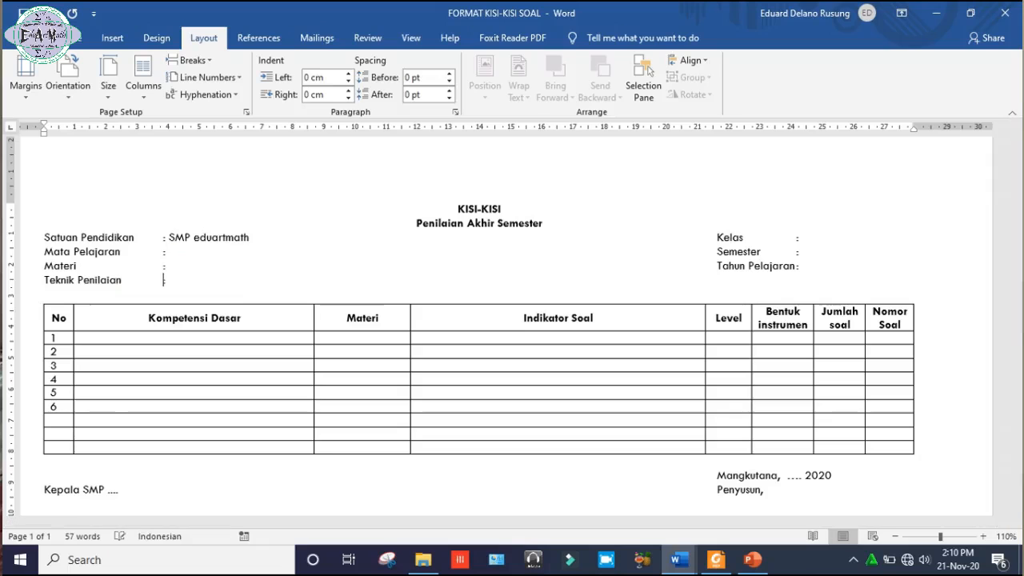
{"action": "left_click", "coordinate": [170, 285]}
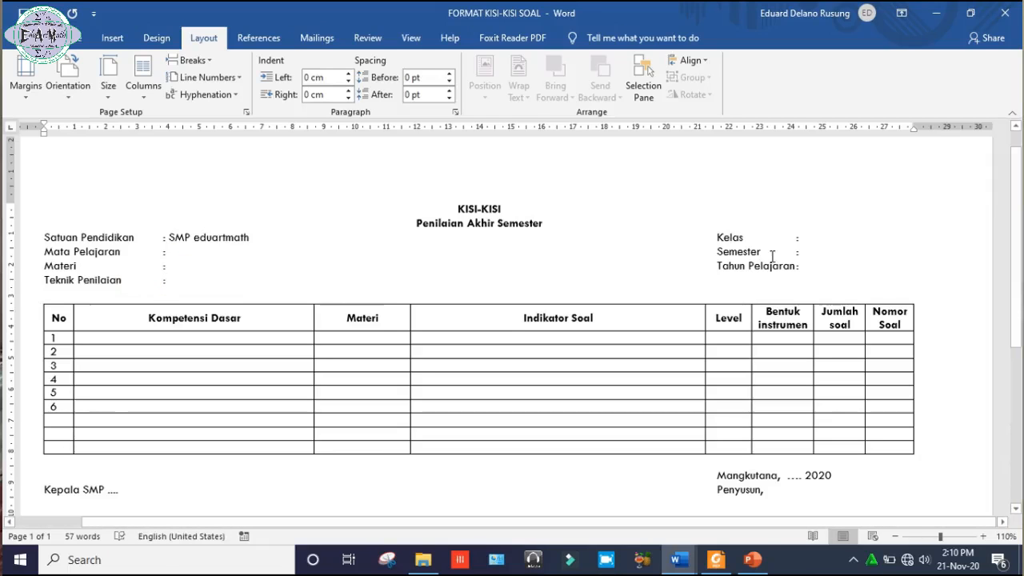
Fill in Tahun Pelajaran as 2019/2020.
{"action": "left_click", "coordinate": [812, 240]}
{"action": "left_click", "coordinate": [813, 252]}
{"action": "left_click", "coordinate": [807, 268]}
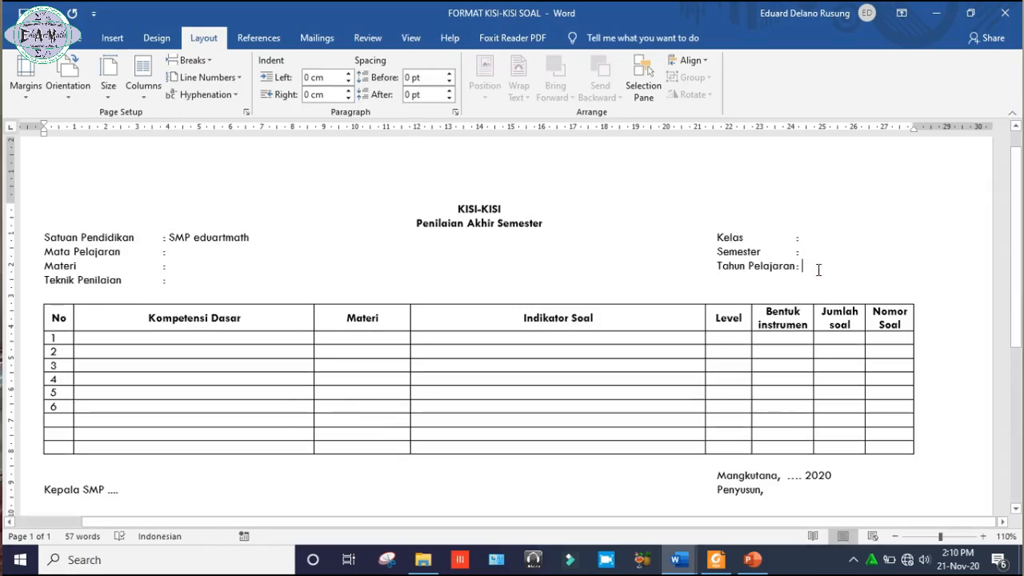
{"action": "type", "text": "2019/2020"}
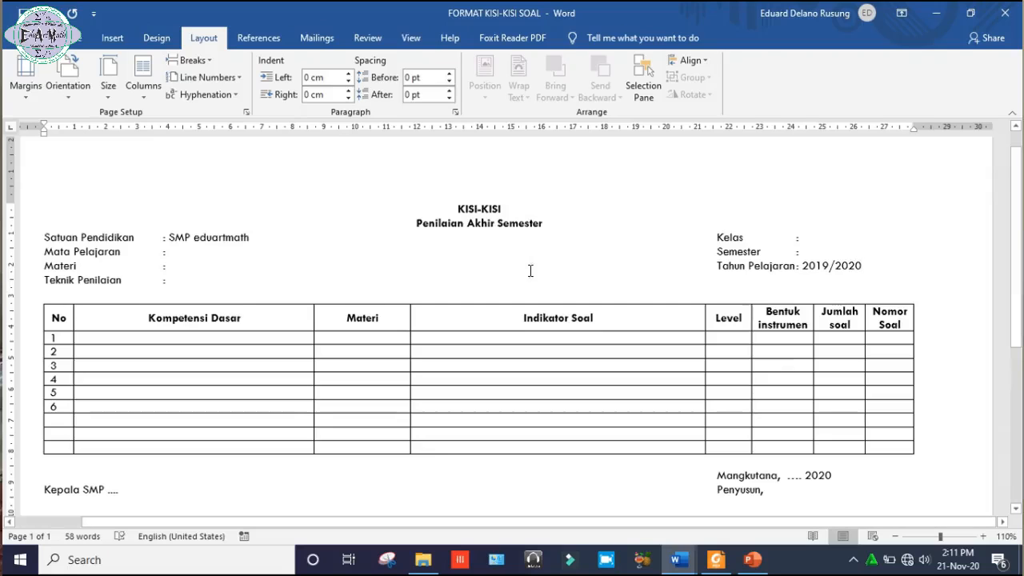
Remove the left indent from the Kompetensi Dasar cell in row 1.
{"action": "left_click", "coordinate": [220, 336]}
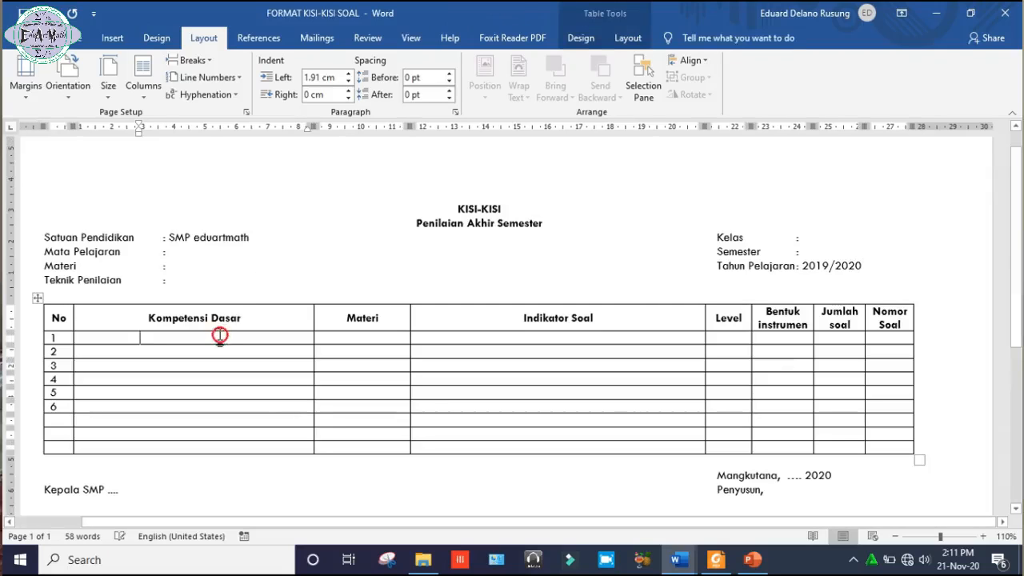
{"action": "key", "text": "BackSpace"}
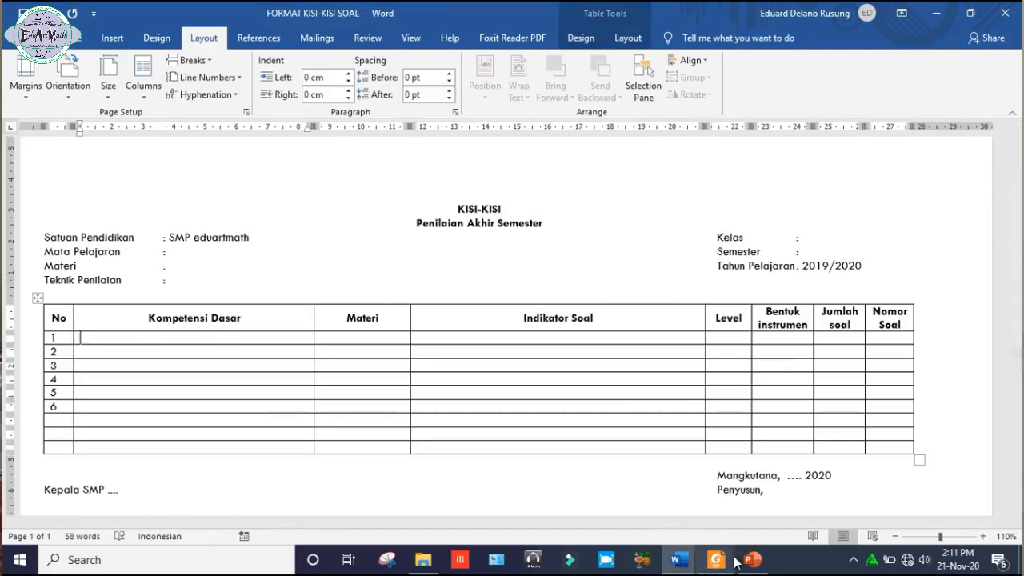
Switch to the open document "KI-KD SMP (Permendikbud 37 thn 2018)".
{"action": "mouse_move", "coordinate": [684, 559]}
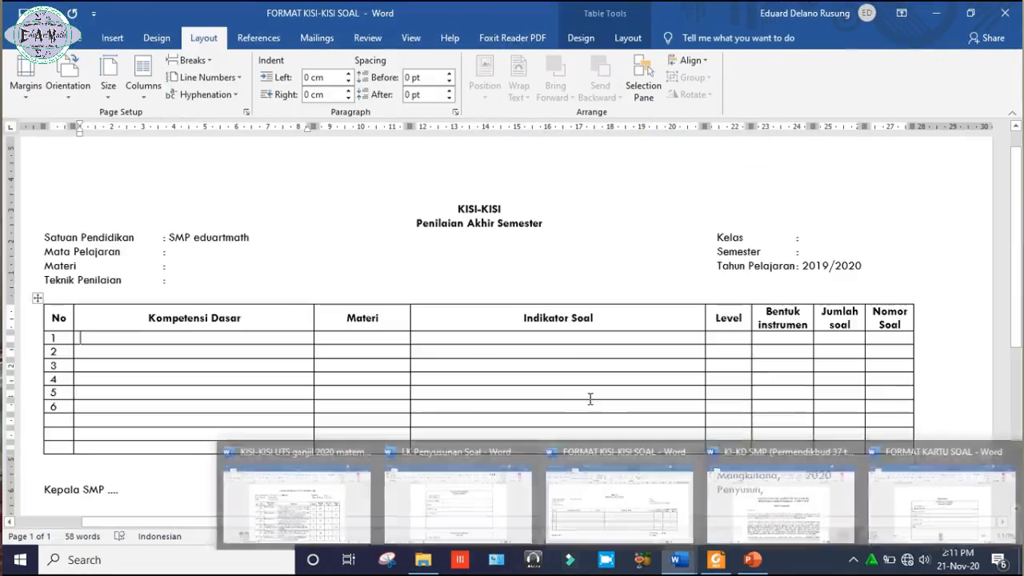
{"action": "left_click", "coordinate": [680, 492]}
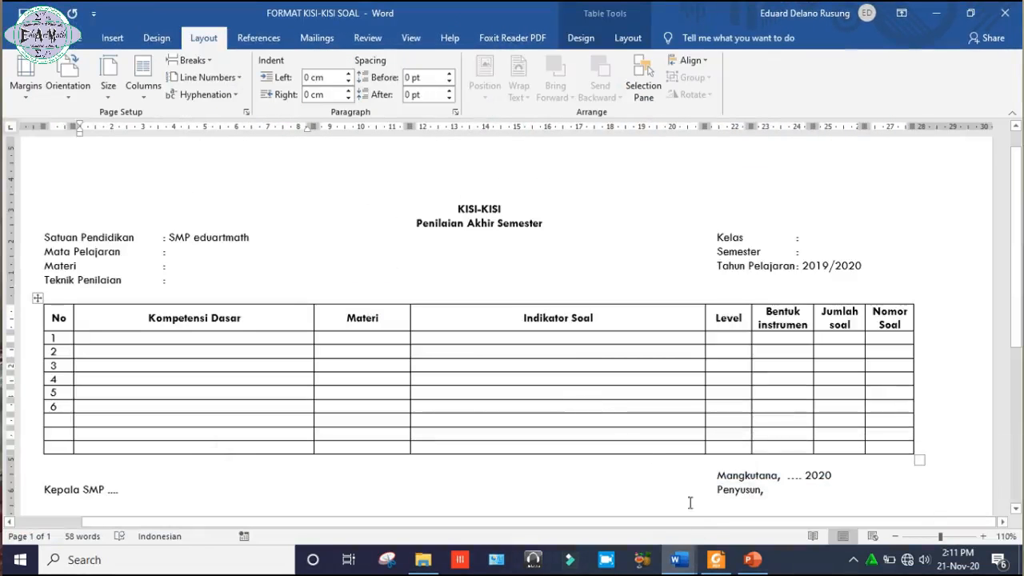
{"action": "mouse_move", "coordinate": [692, 566]}
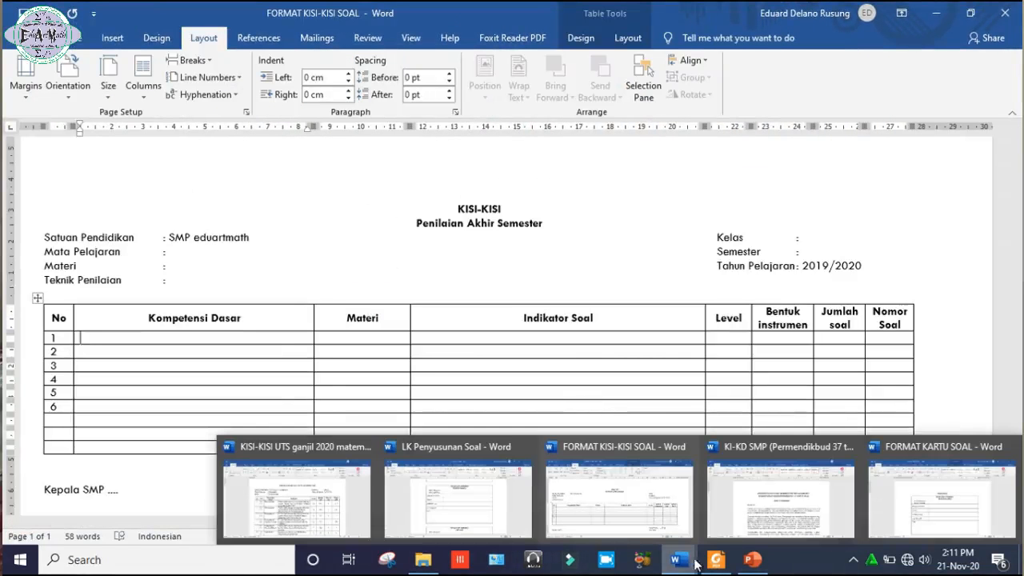
{"action": "left_click", "coordinate": [743, 535]}
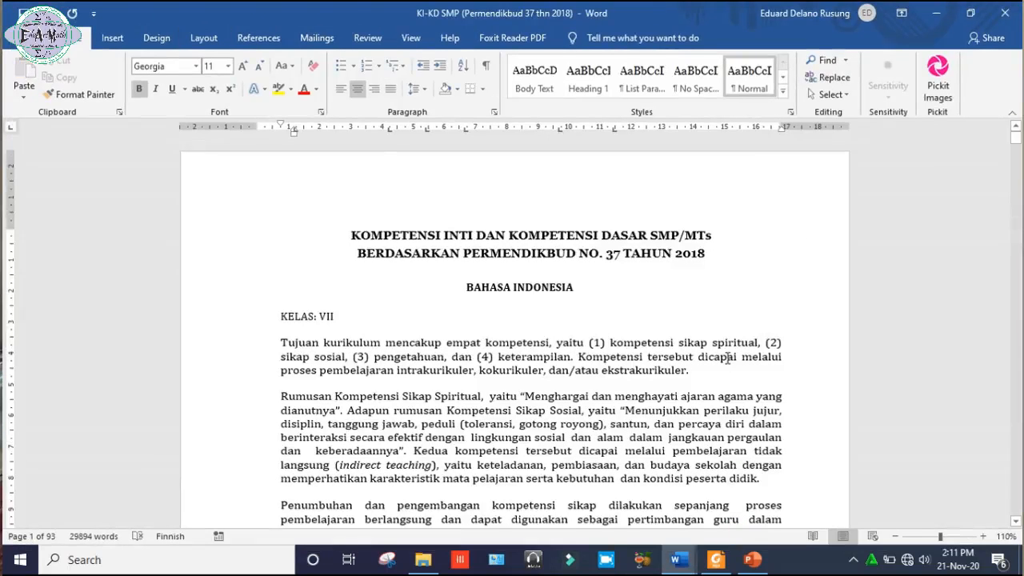
{"action": "left_click", "coordinate": [728, 358]}
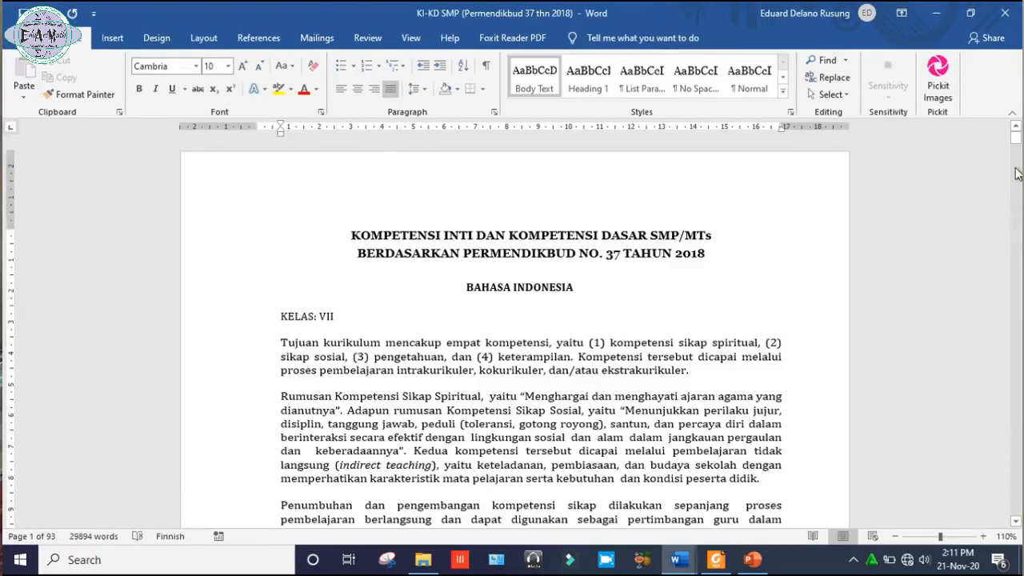
Copy the text of Kompetensi Dasar 3.1 from the Bahasa Indonesia class VII table, without its number.
{"action": "left_click_drag", "start_coordinate": [1020, 142], "coordinate": [1021, 147]}
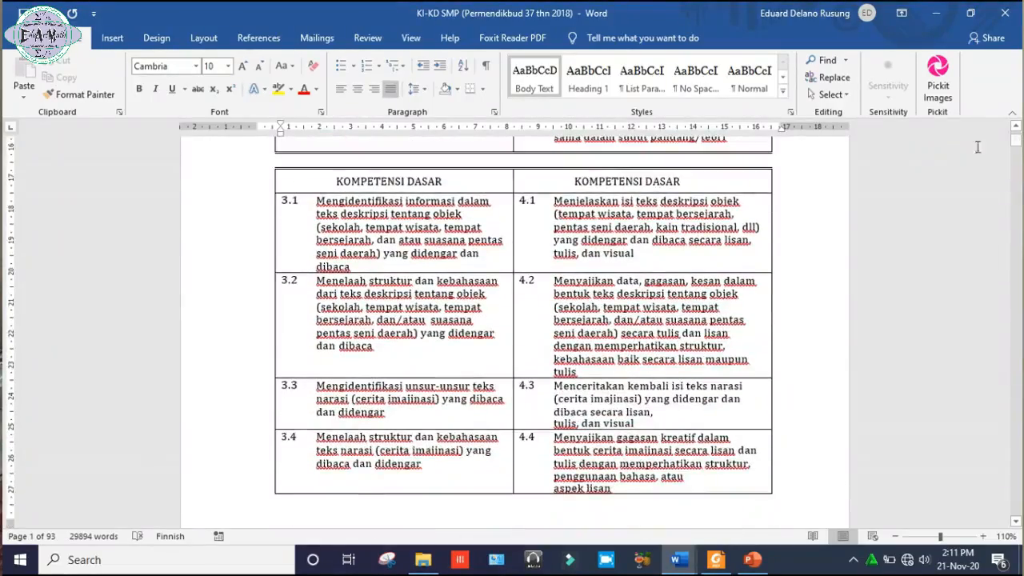
{"action": "left_click", "coordinate": [927, 187]}
{"action": "left_click", "coordinate": [1016, 128]}
{"action": "left_click", "coordinate": [1016, 128]}
{"action": "left_click", "coordinate": [1016, 128]}
{"action": "left_click", "coordinate": [1016, 128]}
{"action": "left_click", "coordinate": [1016, 128]}
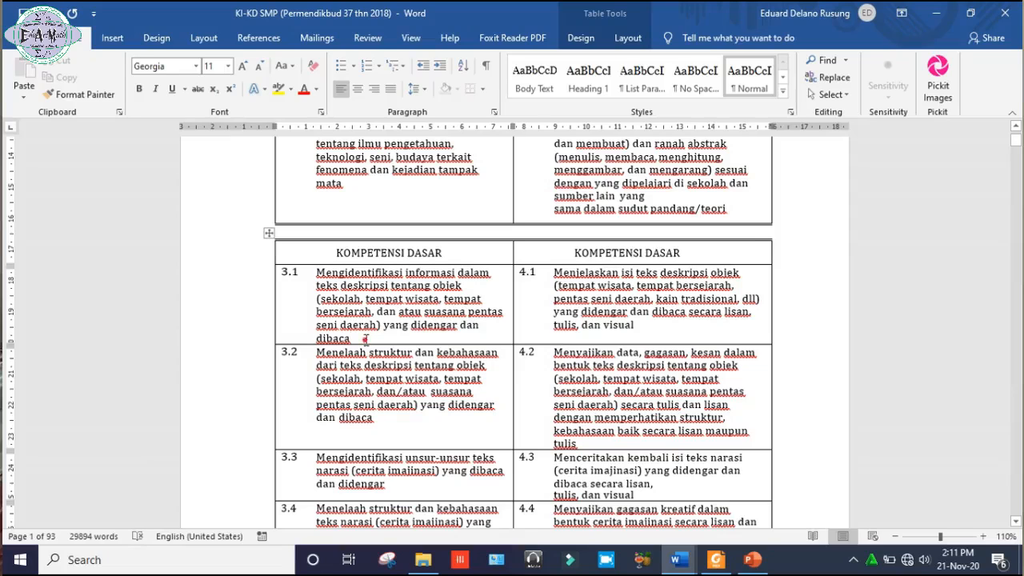
{"action": "left_click", "coordinate": [365, 340]}
{"action": "left_click_drag", "start_coordinate": [357, 339], "coordinate": [324, 278]}
{"action": "key", "text": "ctrl+c"}
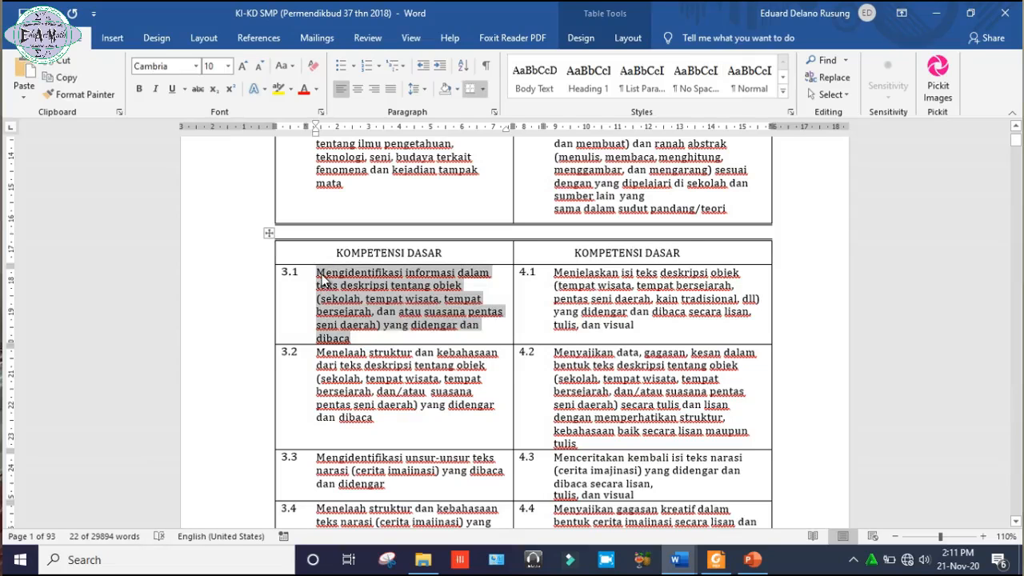
Return to the FORMAT KISI-KISI SOAL document and paste the copied competency into the Kompetensi Dasar cell of row 1.
{"action": "left_click", "coordinate": [941, 11]}
{"action": "left_click", "coordinate": [185, 341]}
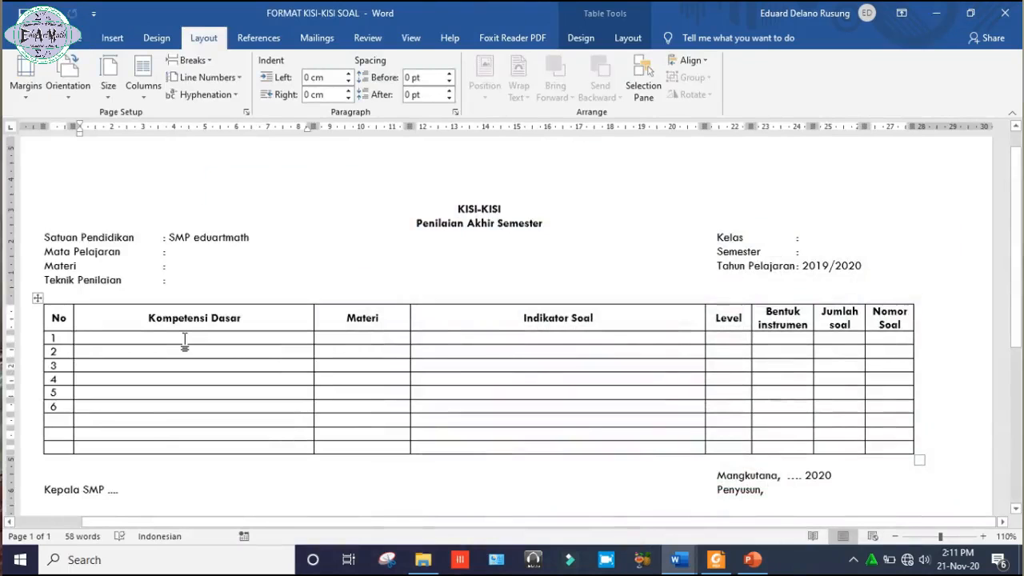
{"action": "key", "text": "ctrl+v"}
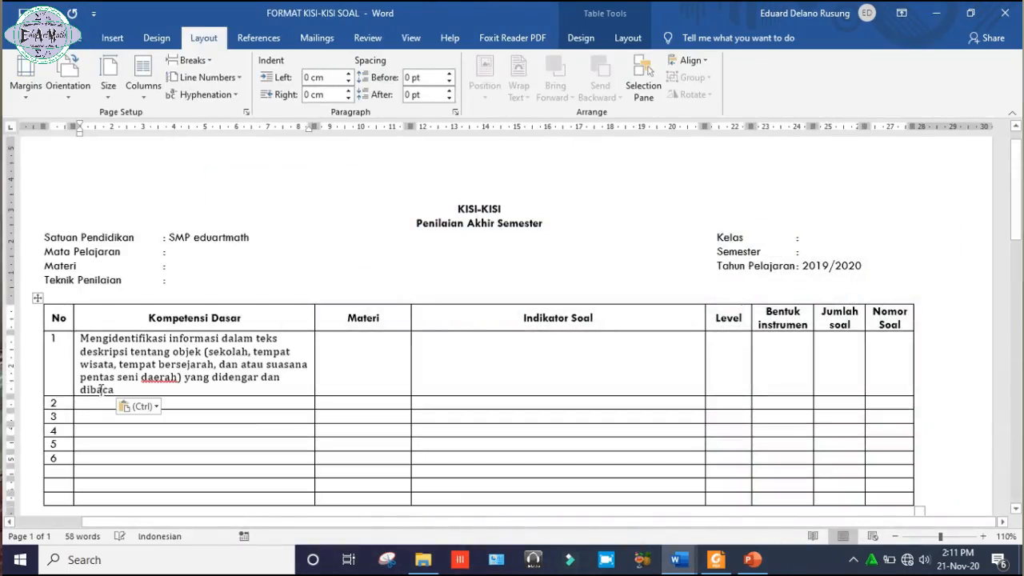
Change the font of the pasted competency text in row 1 to Tw Cen MT.
{"action": "left_click_drag", "start_coordinate": [120, 389], "coordinate": [80, 336]}
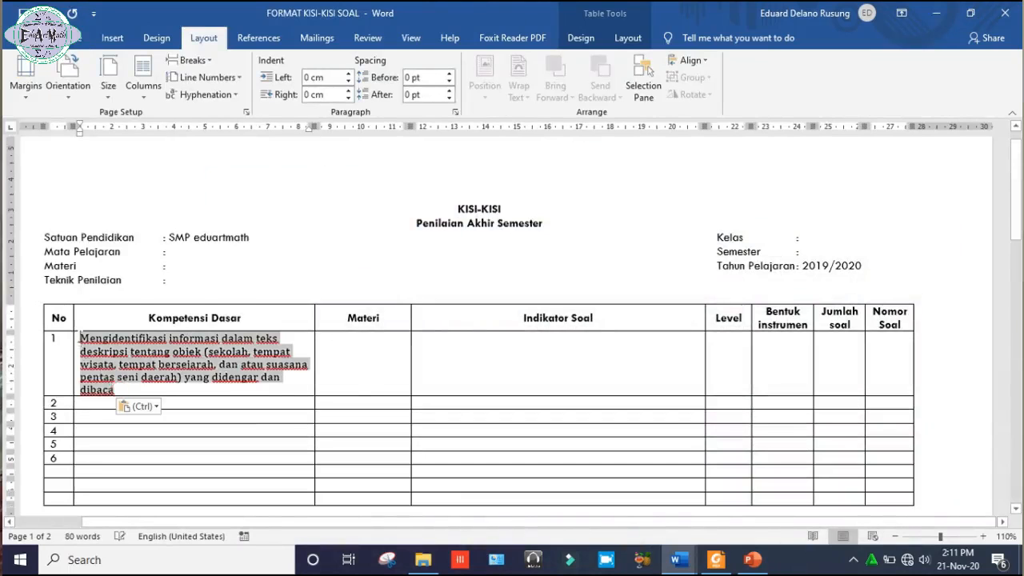
{"action": "left_click", "coordinate": [80, 38]}
{"action": "left_click", "coordinate": [180, 67]}
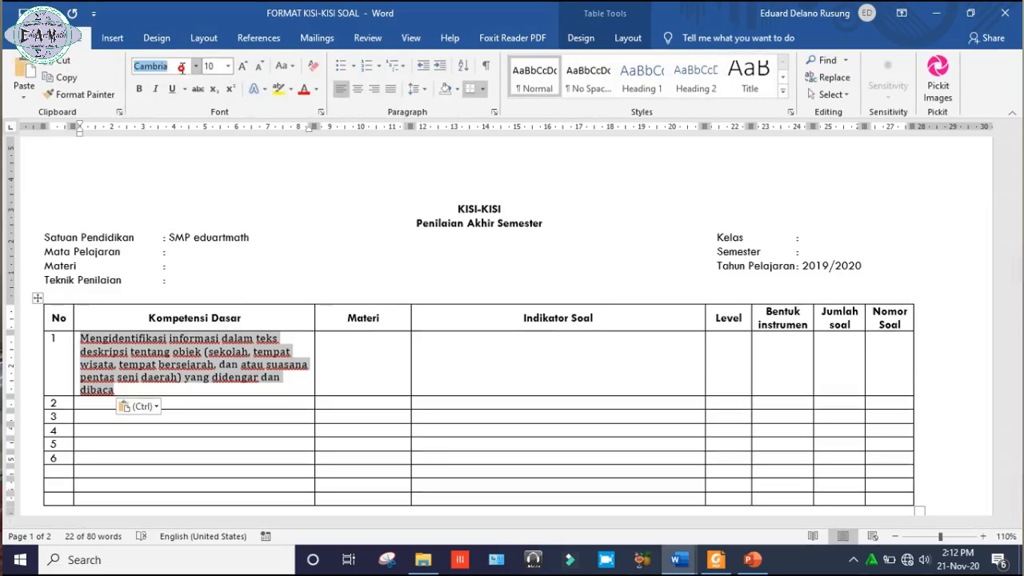
{"action": "type", "text": "Tw Cen MT"}
{"action": "key", "text": "Return"}
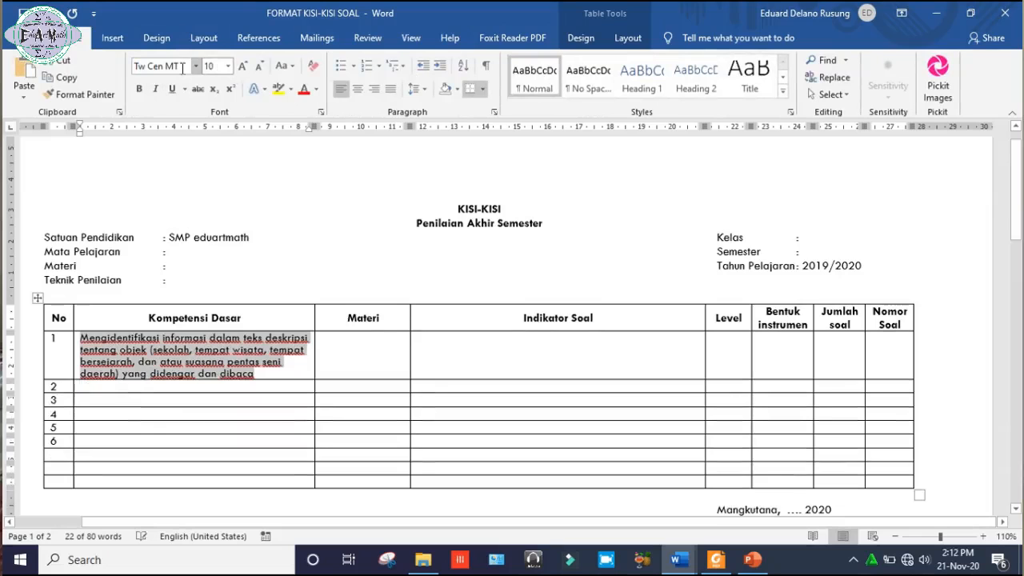
Enter "Teks Deskripsi" as the Materi of row 1.
{"action": "left_click", "coordinate": [358, 350]}
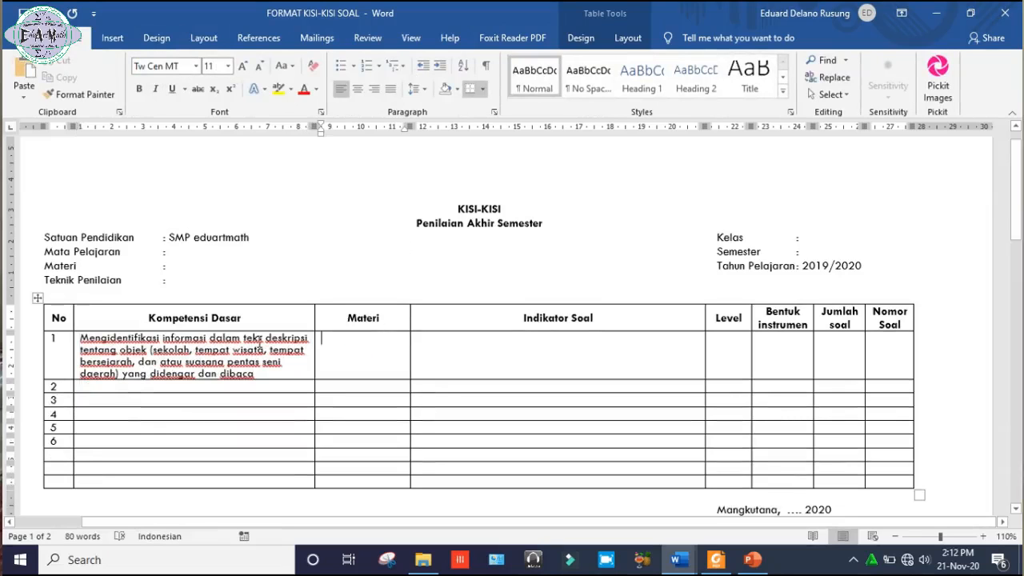
{"action": "double_click", "coordinate": [240, 339]}
{"action": "left_click_drag", "start_coordinate": [240, 339], "coordinate": [285, 339]}
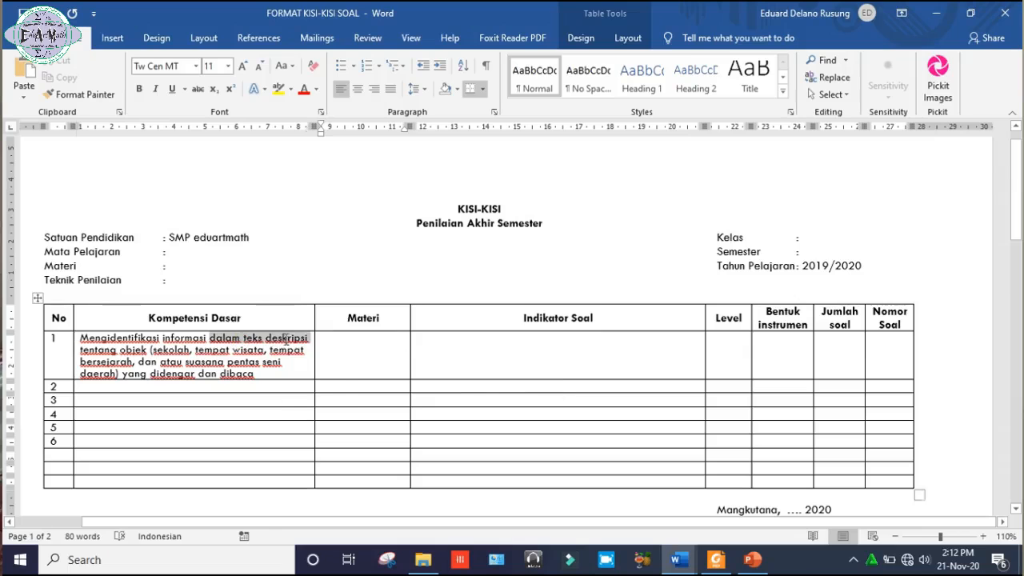
{"action": "left_click", "coordinate": [347, 340]}
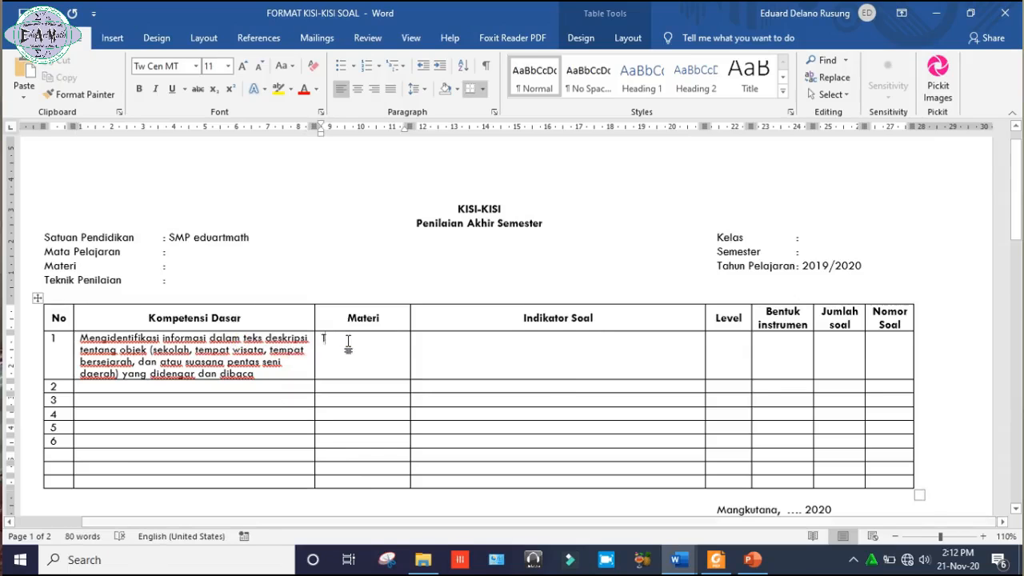
{"action": "type", "text": "Teks Des"}
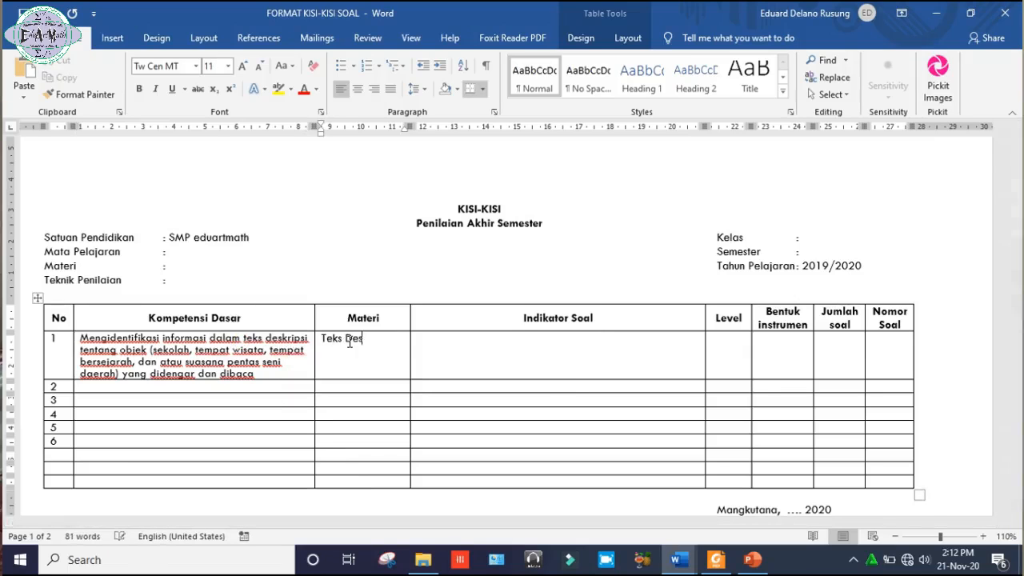
{"action": "type", "text": "kripsi"}
{"action": "left_click", "coordinate": [441, 350]}
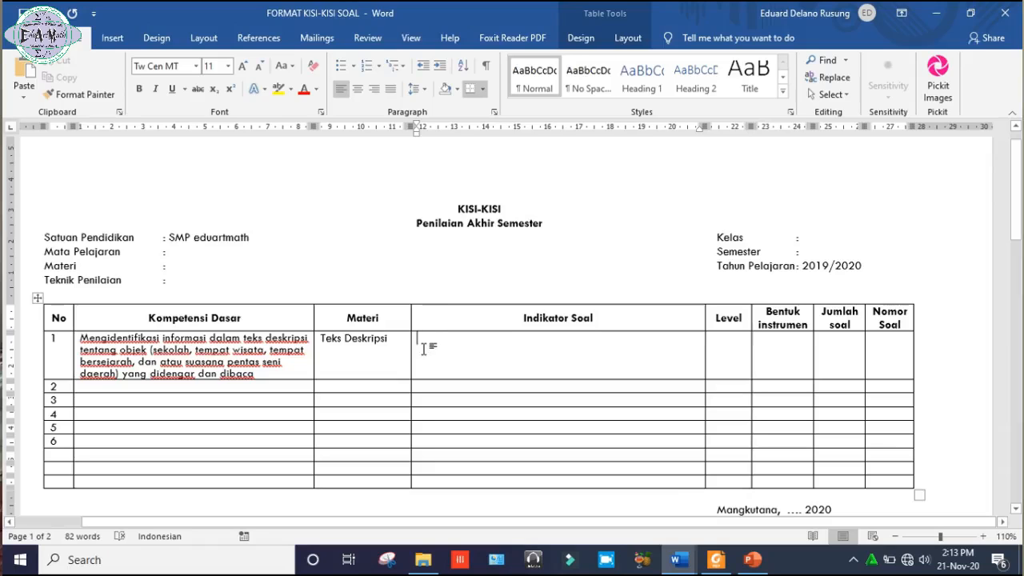
{"action": "left_click", "coordinate": [391, 340]}
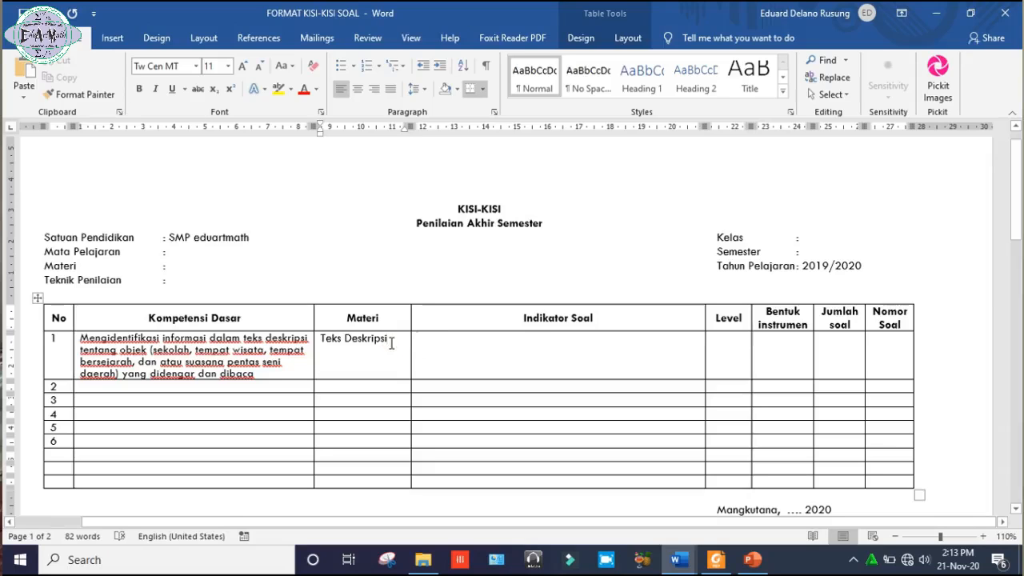
{"action": "left_click", "coordinate": [273, 349]}
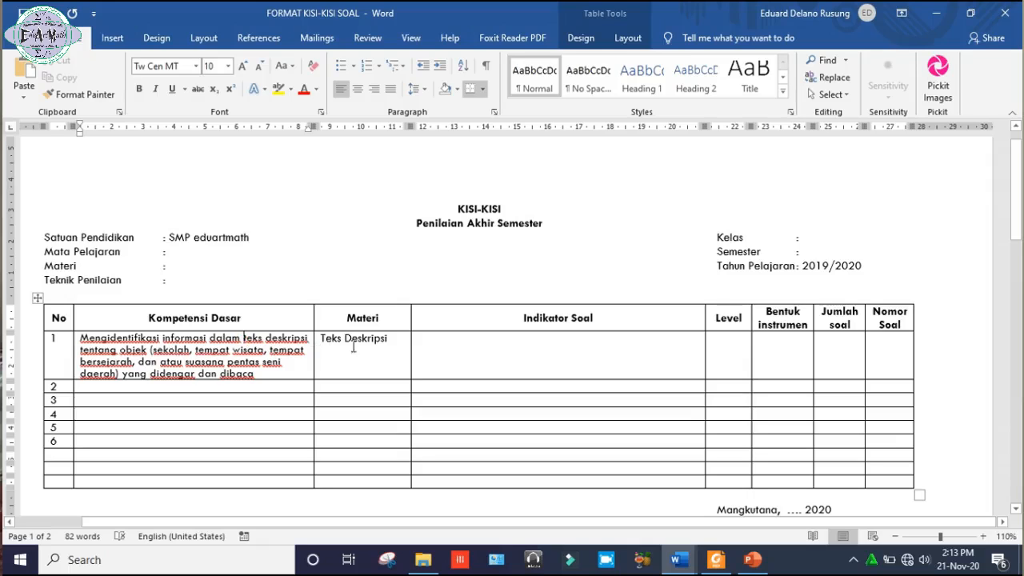
{"action": "left_click", "coordinate": [448, 346]}
{"action": "left_click", "coordinate": [448, 346]}
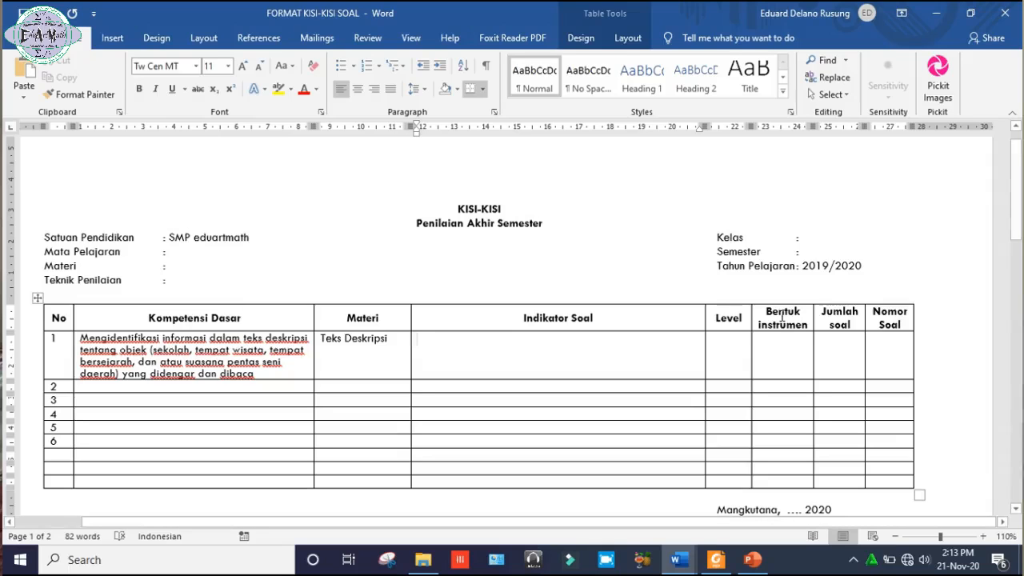
Enter "PG" as the Bentuk instrumen of row 1.
{"action": "left_click", "coordinate": [771, 344]}
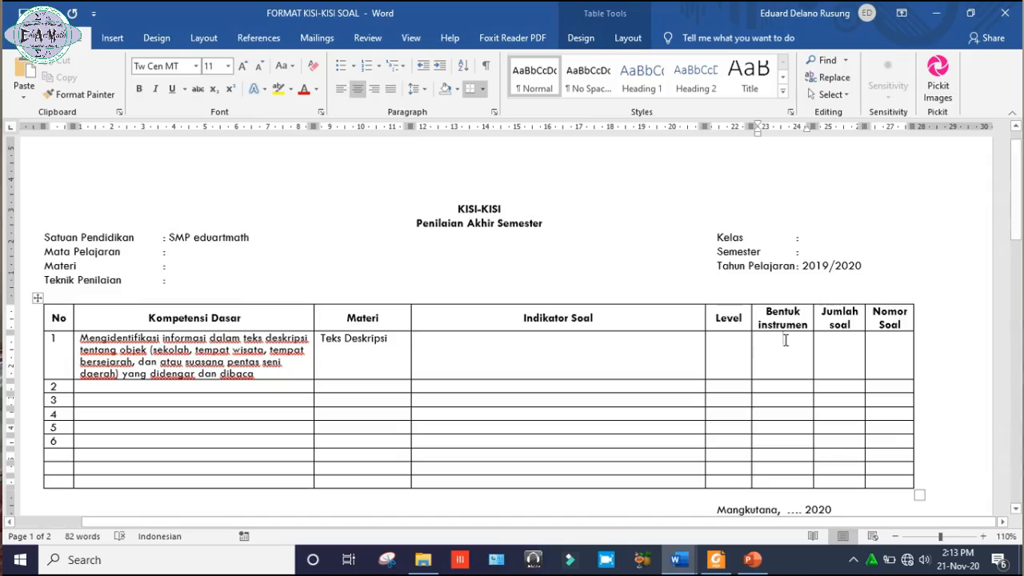
{"action": "type", "text": "PG"}
Write the row 1 Indikator Soal: "Diberikan sebuah gambar benda, peserta didik mampu menentukan teks deskripsi yang tepat untuk menggambar keadaan/kondisi dari benda tersebut.".
{"action": "left_click", "coordinate": [613, 345]}
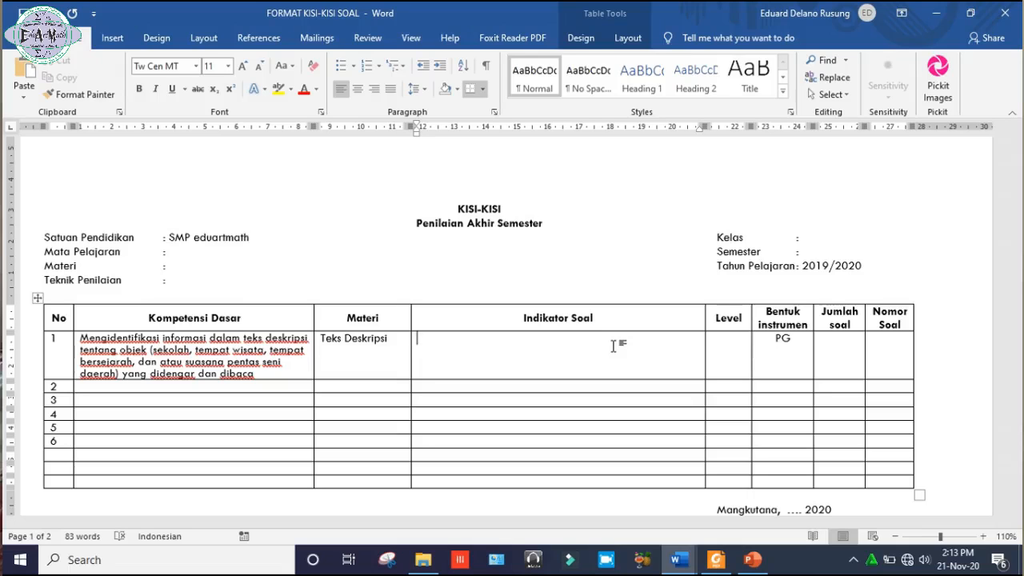
{"action": "type", "text": "Diberikan "}
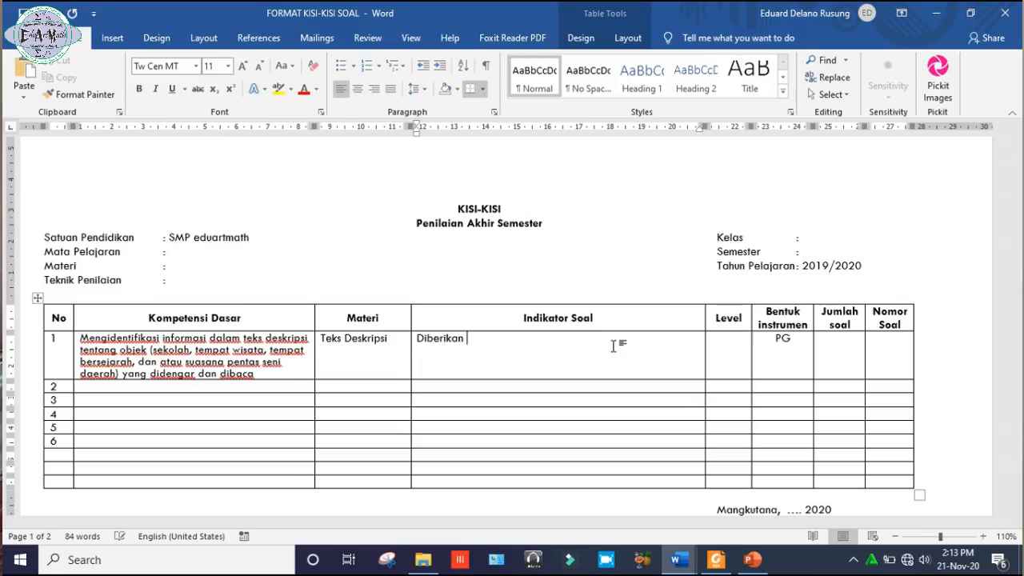
{"action": "type", "text": "sebuah gambar "}
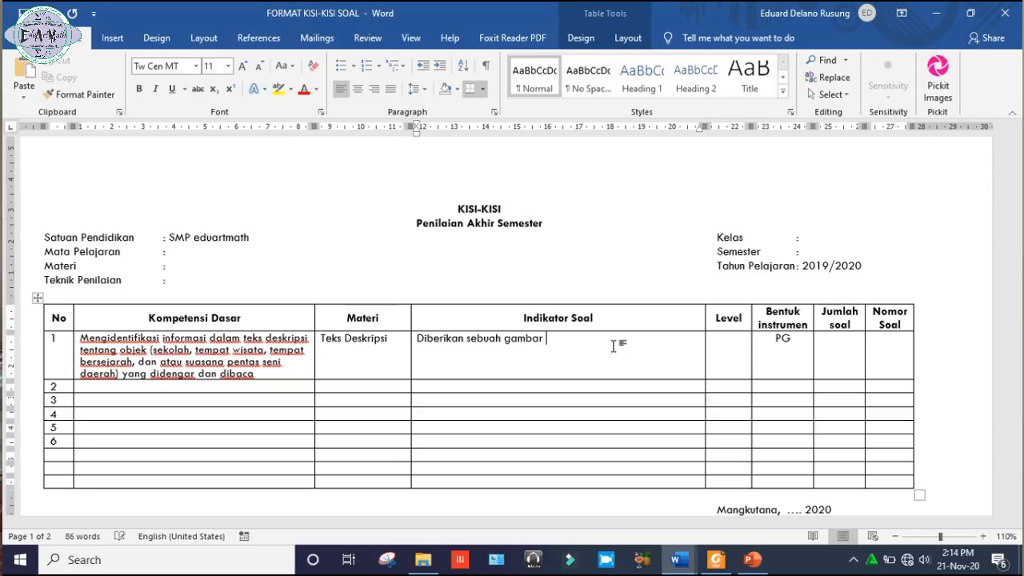
{"action": "type", "text": "benda, peserta didik mamp"}
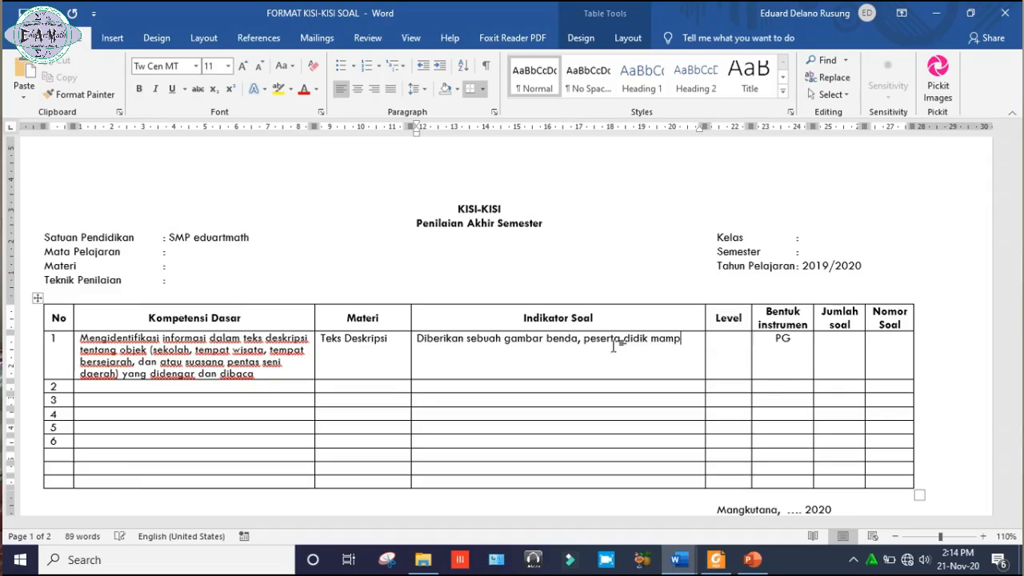
{"action": "type", "text": "u n=me"}
{"action": "key", "text": "BackSpace"}
{"action": "key", "text": "BackSpace"}
{"action": "key", "text": "BackSpace"}
{"action": "type", "text": "mbar benda, peserta didik mampu menentukan"}
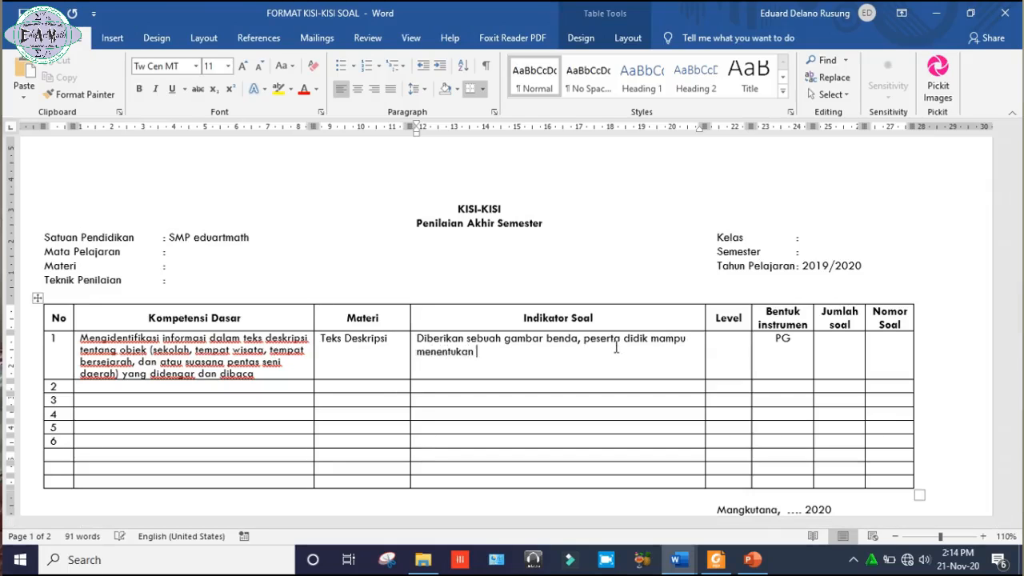
{"action": "type", "text": " teks deskripsi yang tepat untuk menggambar keaad"}
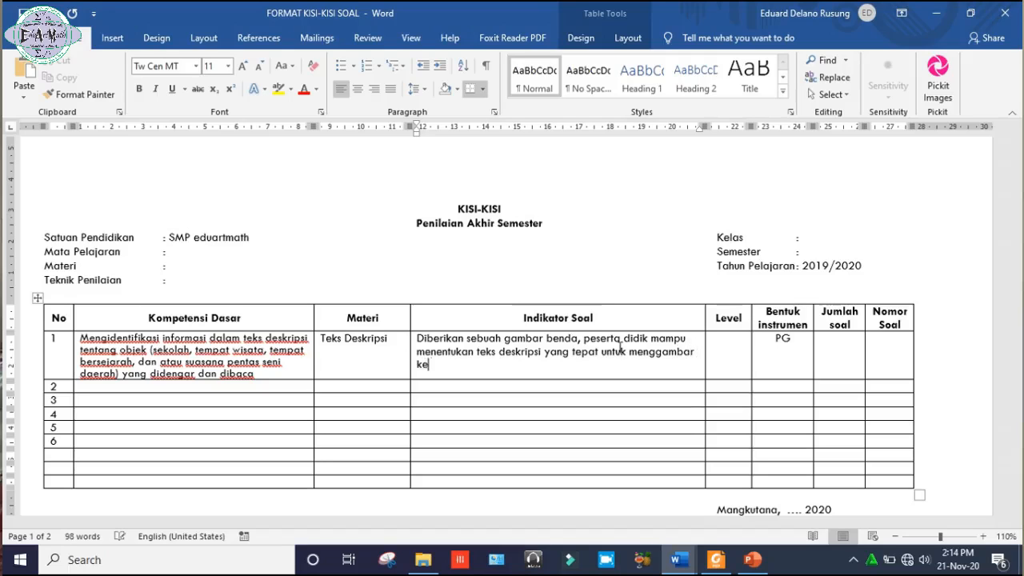
{"action": "type", "text": "aar"}
{"action": "key", "text": "BackSpace"}
{"action": "key", "text": "BackSpace"}
{"action": "key", "text": "BackSpace"}
{"action": "key", "text": "BackSpace"}
{"action": "key", "text": "BackSpace"}
{"action": "key", "text": "BackSpace"}
{"action": "key", "text": "BackSpace"}
{"action": "type", "text": "adaan/kon"}
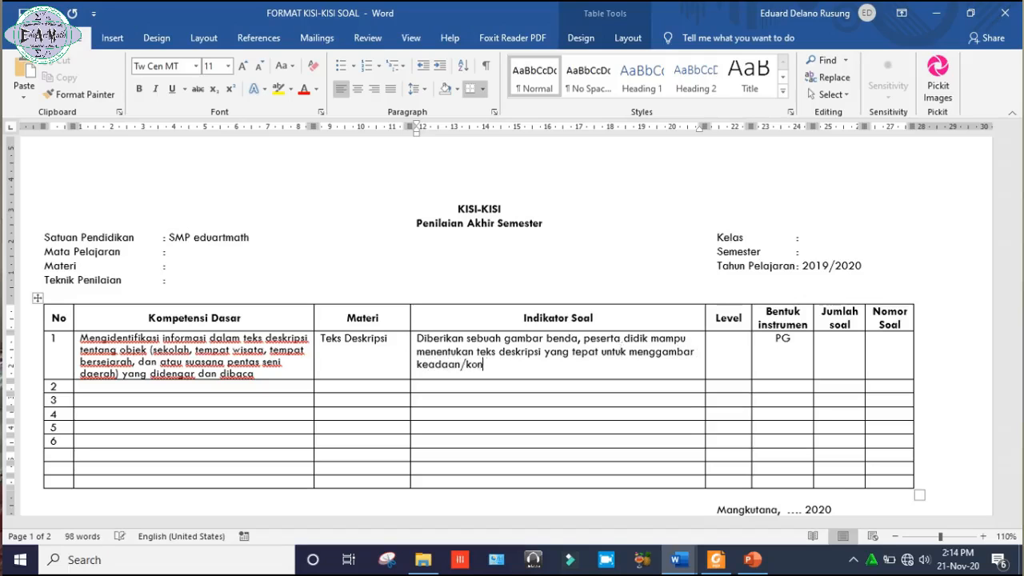
{"action": "type", "text": "disi dari ben"}
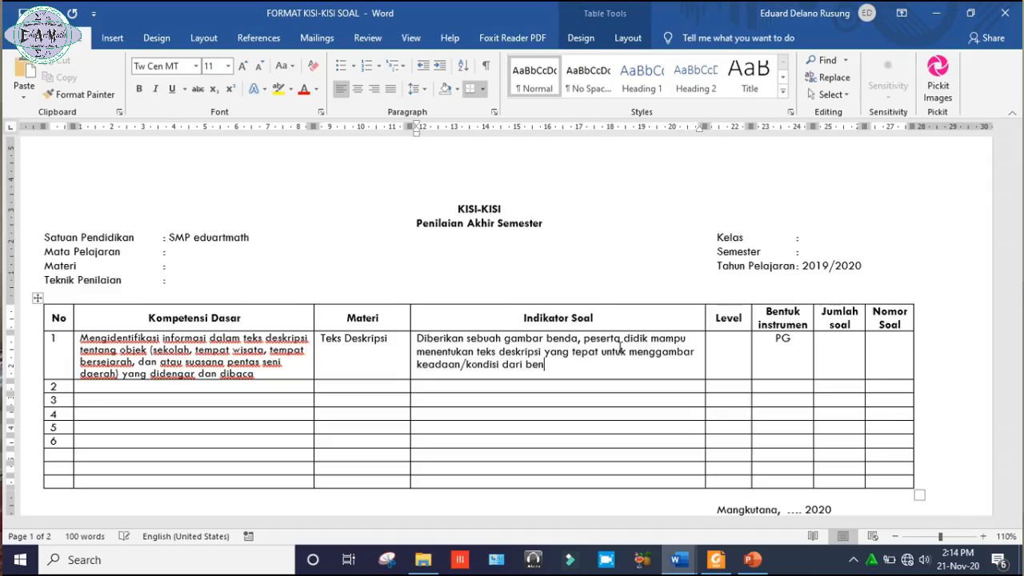
{"action": "type", "text": "da tersebut."}
{"action": "left_click", "coordinate": [558, 339]}
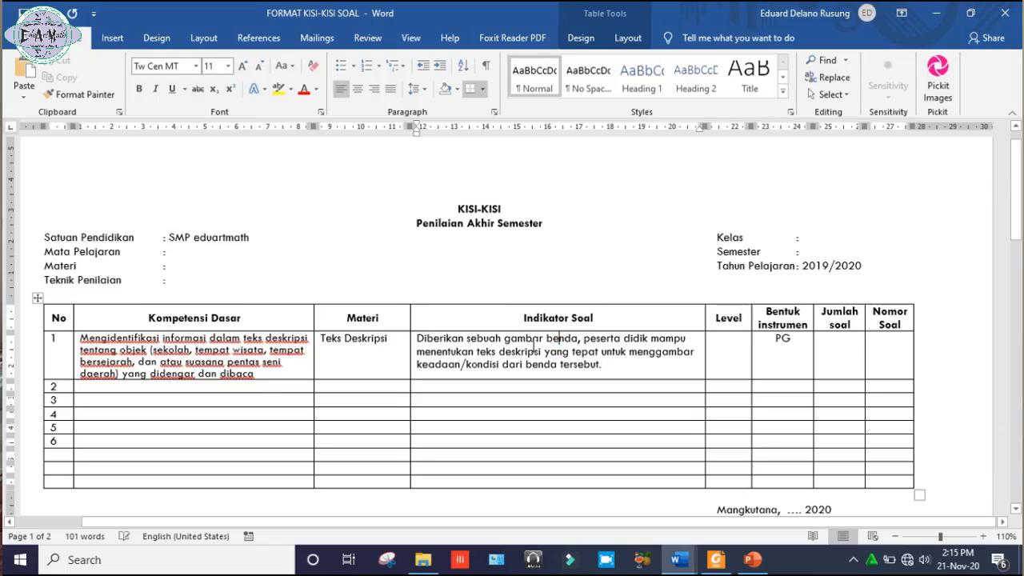
{"action": "left_click_drag", "start_coordinate": [533, 348], "coordinate": [576, 366]}
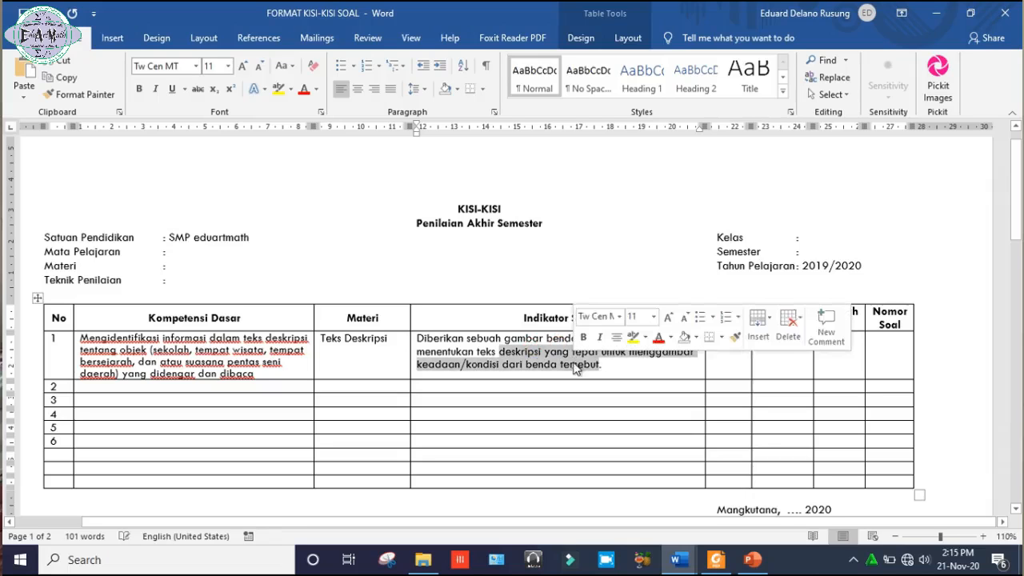
{"action": "left_click", "coordinate": [533, 342]}
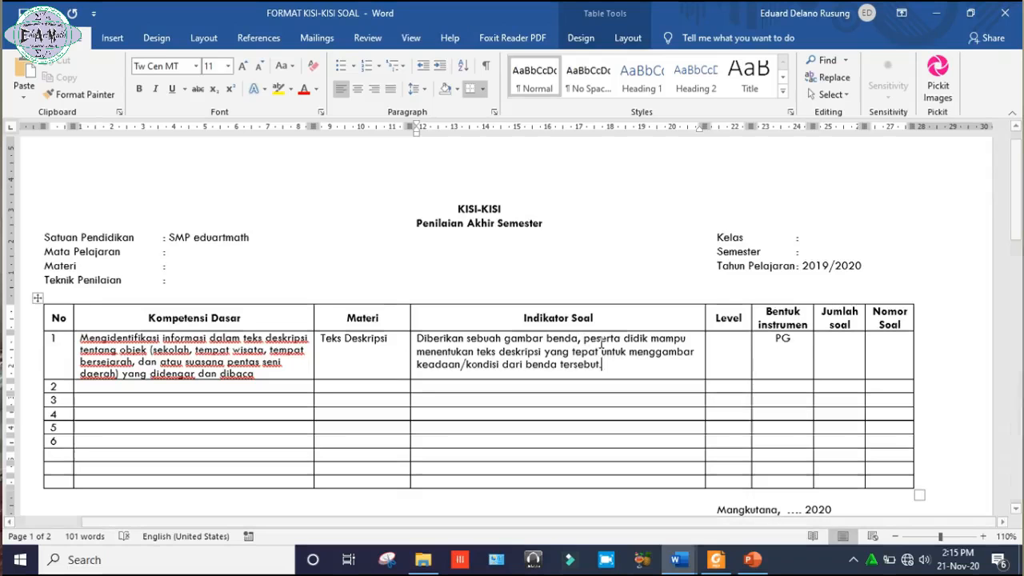
Complete row 1 with Level L1, Jumlah soal 1 and Nomor Soal 1.
{"action": "left_click", "coordinate": [720, 358]}
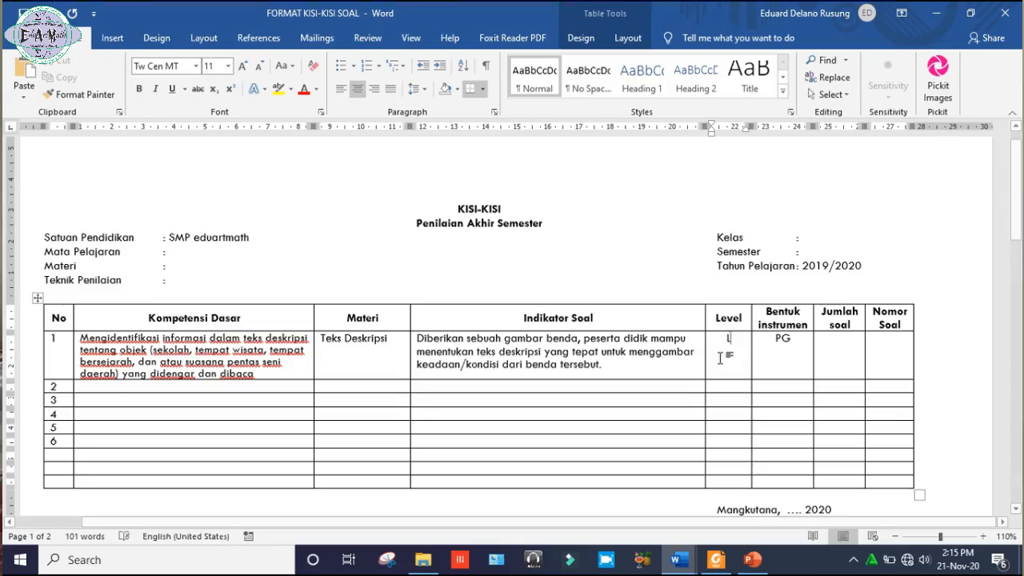
{"action": "type", "text": "L1"}
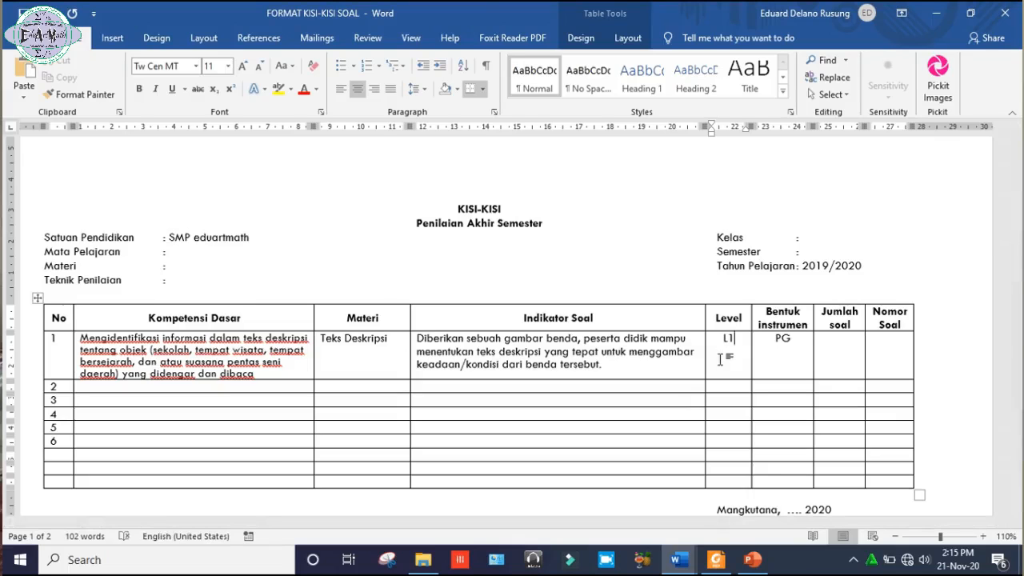
{"action": "left_click", "coordinate": [837, 356]}
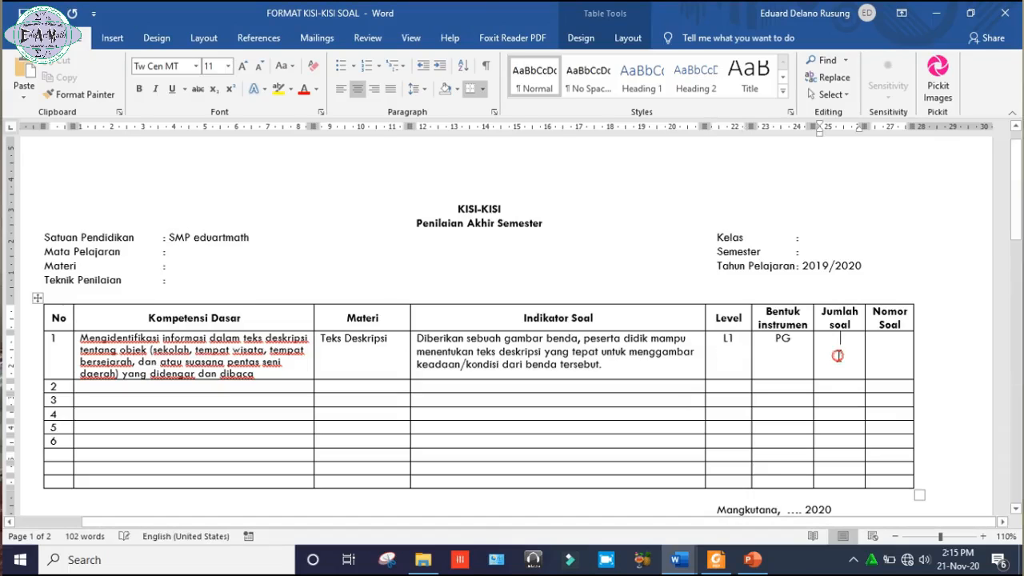
{"action": "type", "text": "1"}
{"action": "left_click", "coordinate": [883, 355]}
{"action": "type", "text": "1"}
Fill in the Mata Pelajaran header field with "Bahasa Indonesia".
{"action": "left_click", "coordinate": [276, 374]}
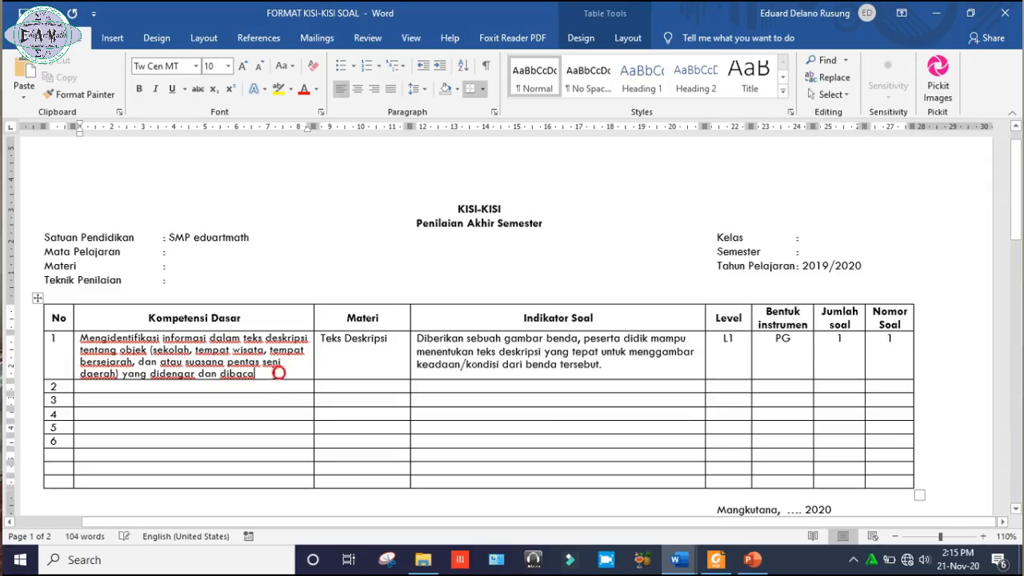
{"action": "left_click_drag", "start_coordinate": [267, 374], "coordinate": [97, 347]}
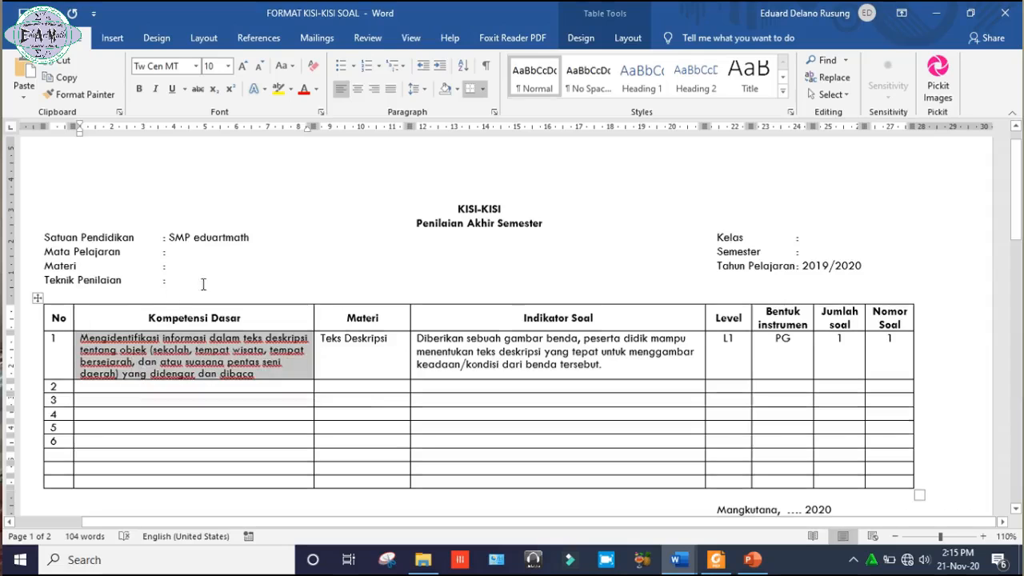
{"action": "left_click", "coordinate": [208, 253]}
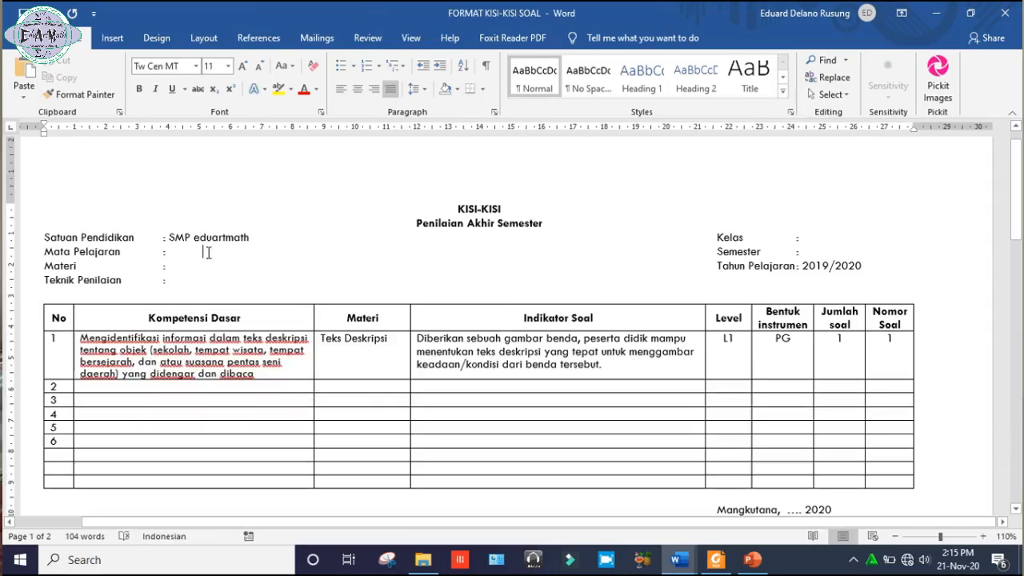
{"action": "type", "text": "Bahasa Indonesia"}
Copy the row 1 Kompetensi Dasar text into row 2 and reduce its left indent to nearly match row 1.
{"action": "left_click_drag", "start_coordinate": [268, 373], "coordinate": [86, 360]}
{"action": "key", "text": "ctrl+c"}
{"action": "left_click", "coordinate": [86, 384]}
{"action": "key", "text": "ctrl+v"}
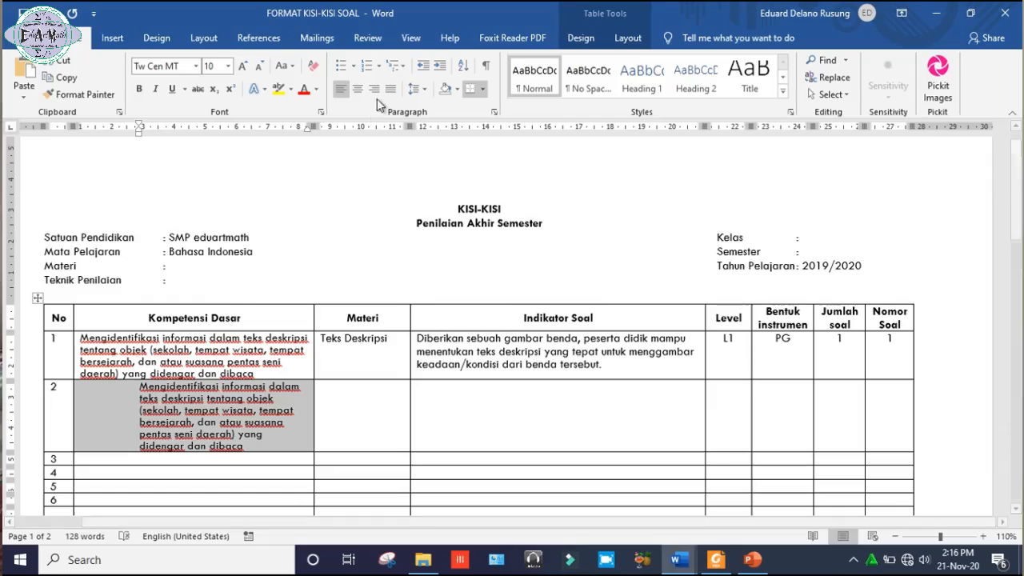
{"action": "left_click_drag", "start_coordinate": [140, 130], "coordinate": [82, 131]}
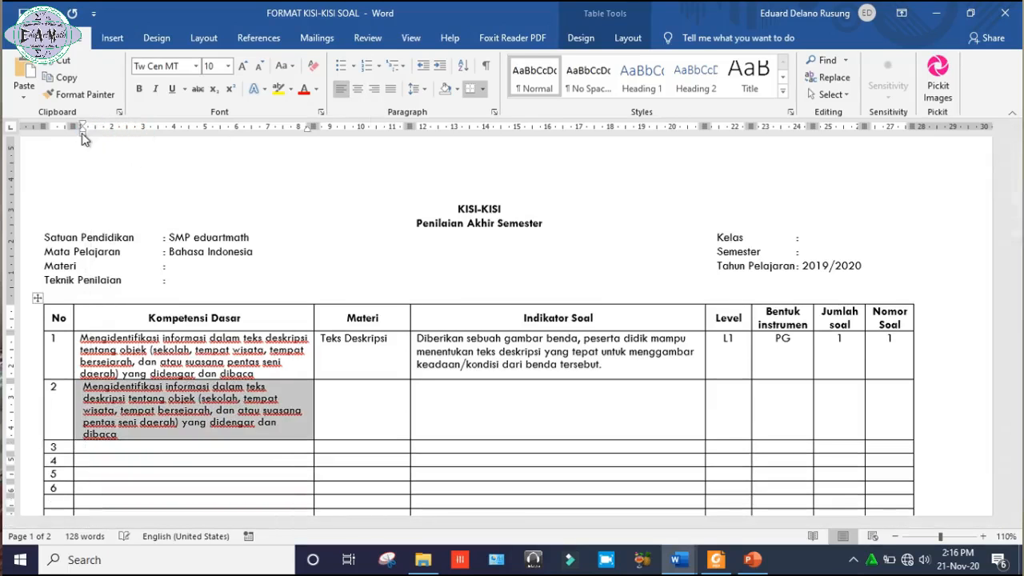
Enter "Uraian" as the Bentuk instrumen and "Teks deskripsi" as the Materi of row 2.
{"action": "left_click", "coordinate": [788, 398]}
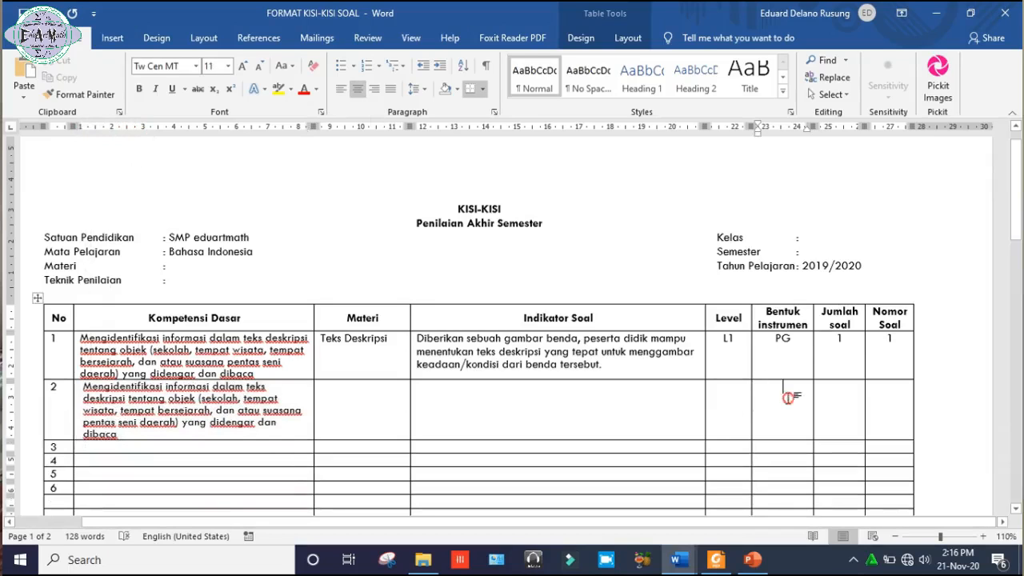
{"action": "type", "text": "Uraian"}
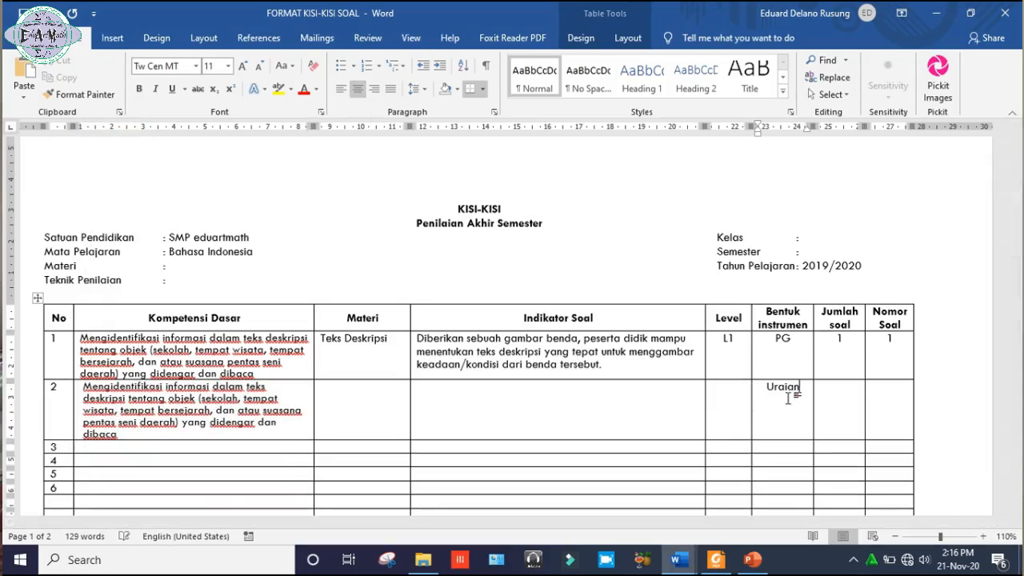
{"action": "left_click", "coordinate": [395, 407]}
{"action": "type", "text": "Teks deskripsi"}
Enter "Diberikan gambar sebuah benda, peserta didik mampu membuat teks deskripsi yang menggambarkan benda tersebut!" as the Indikator Soal of row 2.
{"action": "key", "text": "Tab"}
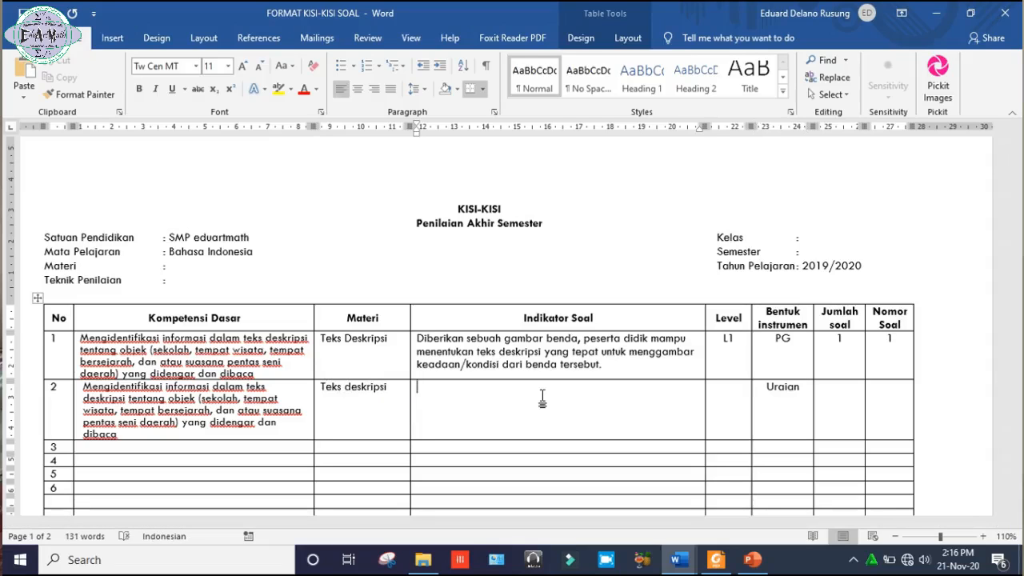
{"action": "type", "text": "Diberikan "}
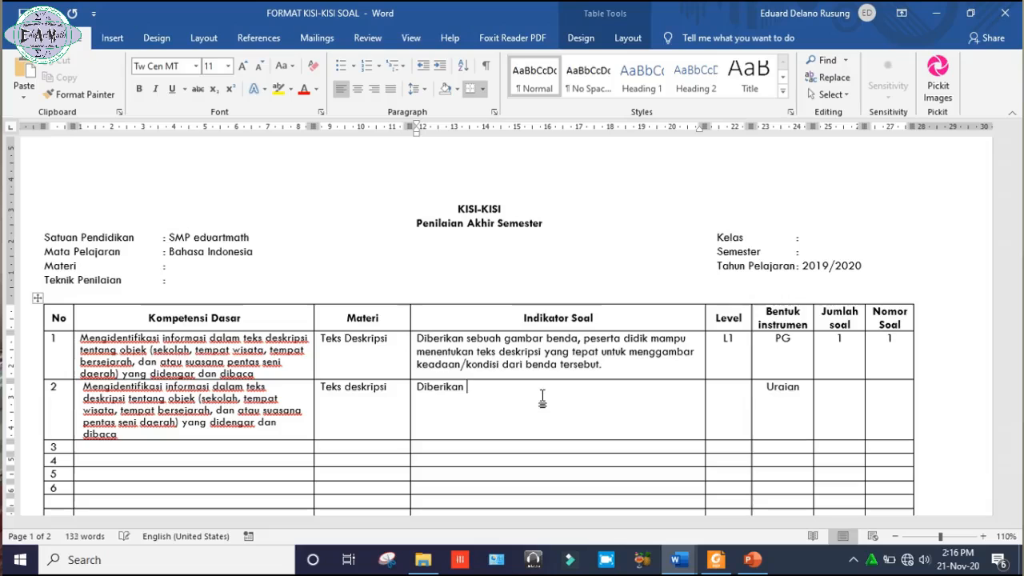
{"action": "type", "text": "gambar sebuah benda, peser"}
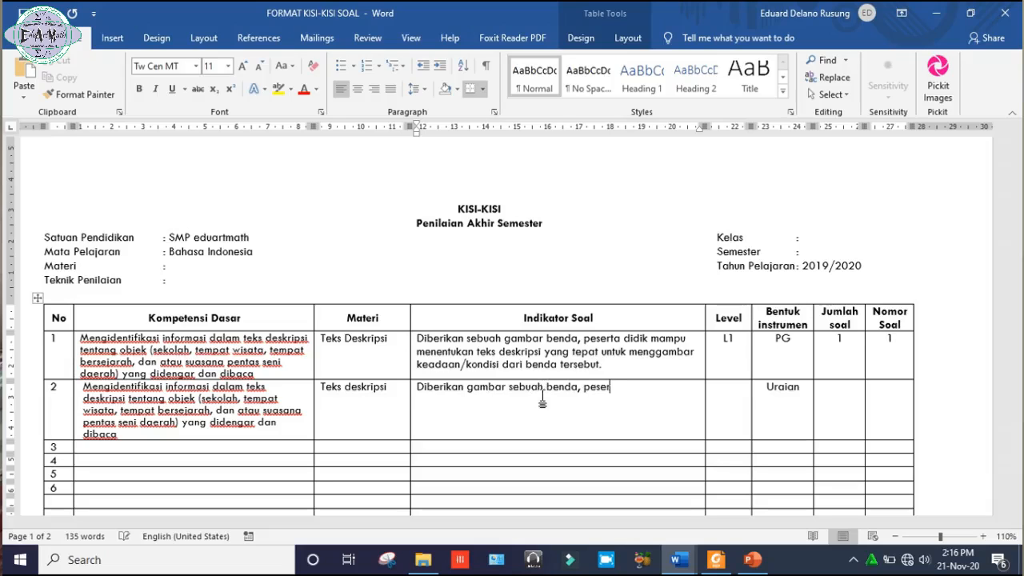
{"action": "type", "text": "ta didik mamp"}
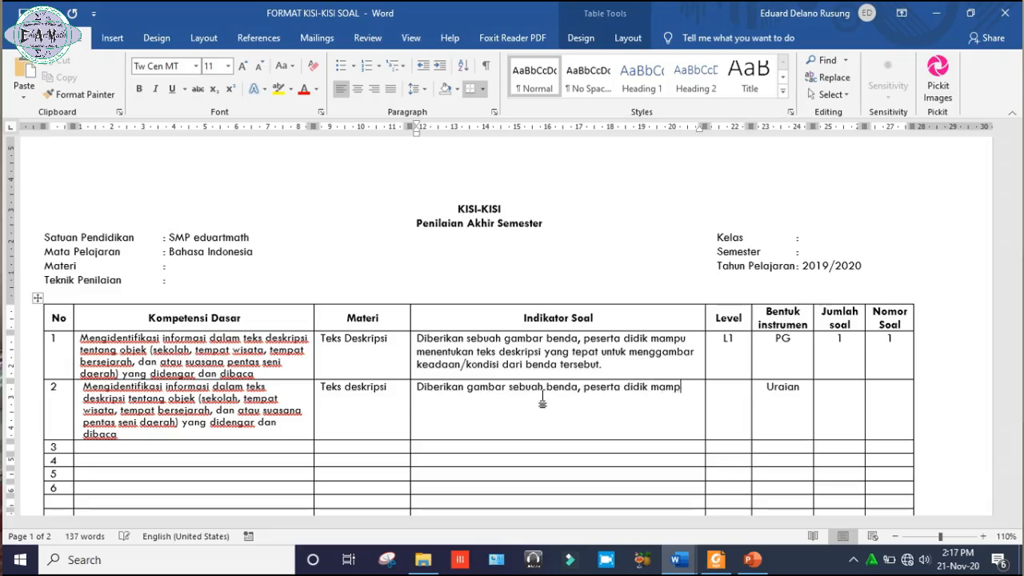
{"action": "type", "text": "u memb"}
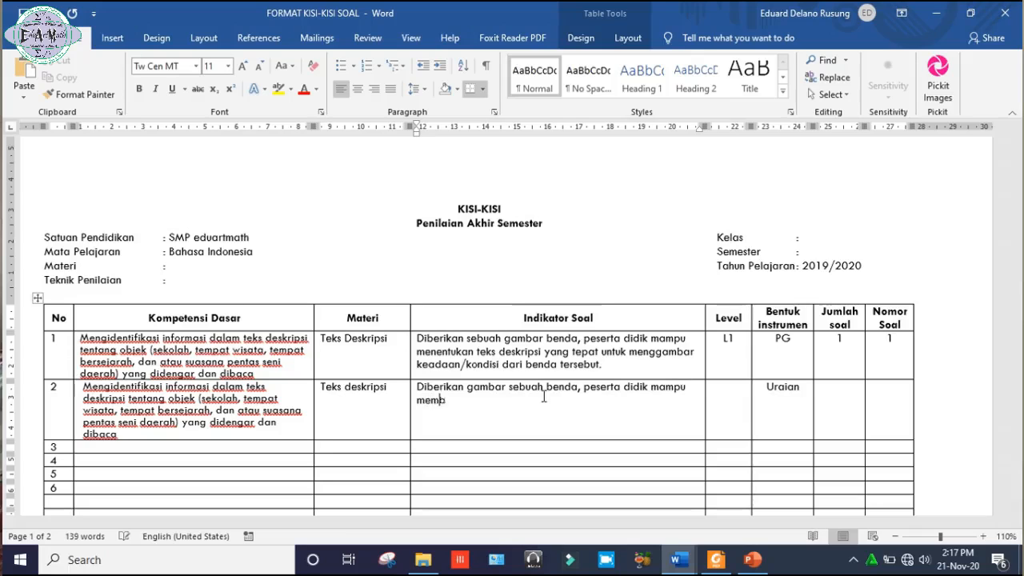
{"action": "type", "text": "uat teks deskripsi yang me"}
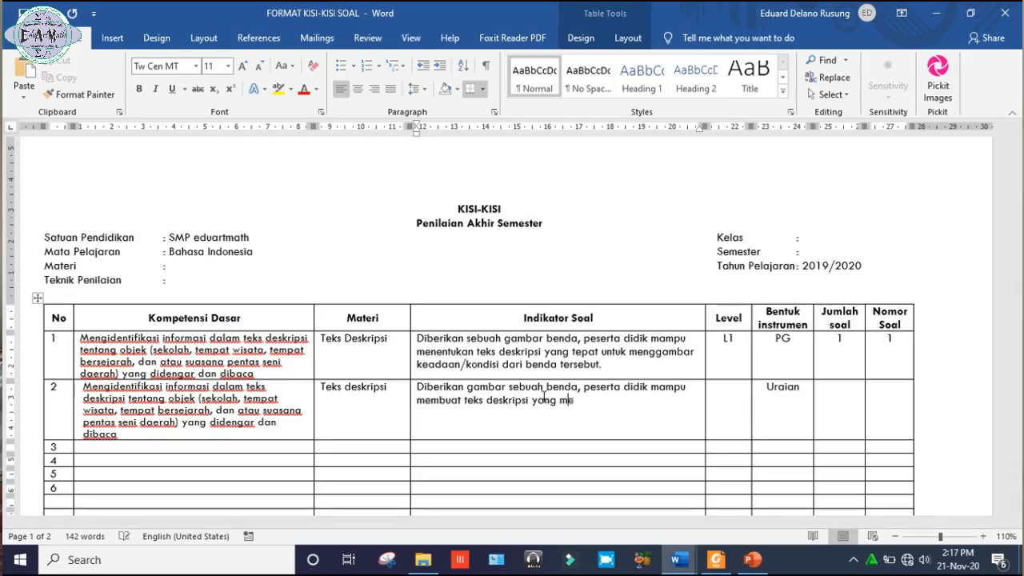
{"action": "type", "text": "nggambar"}
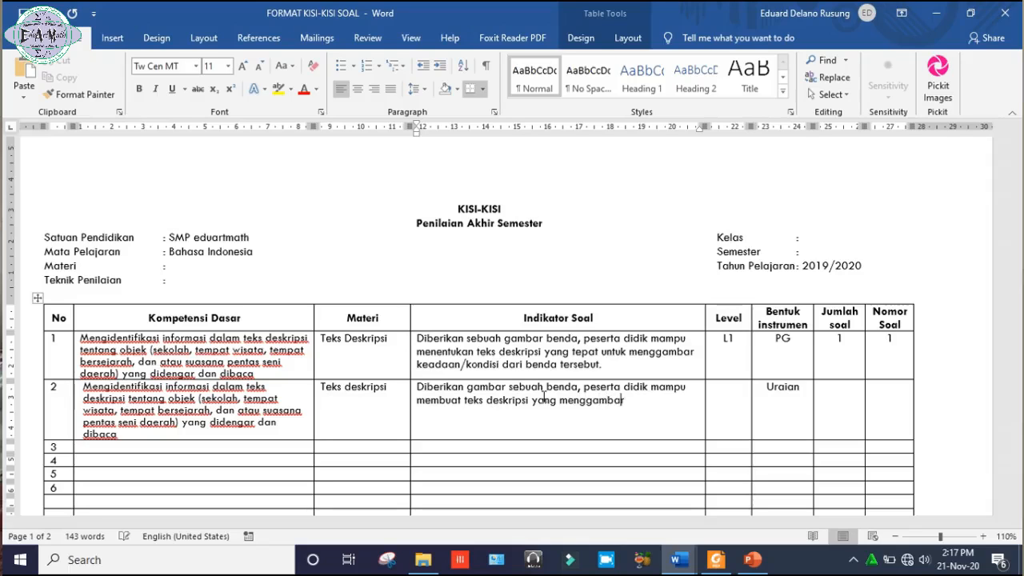
{"action": "type", "text": "kan benda "}
{"action": "type", "text": "ter"}
{"action": "key", "text": "BackSpace"}
{"action": "type", "text": "ersebut!"}
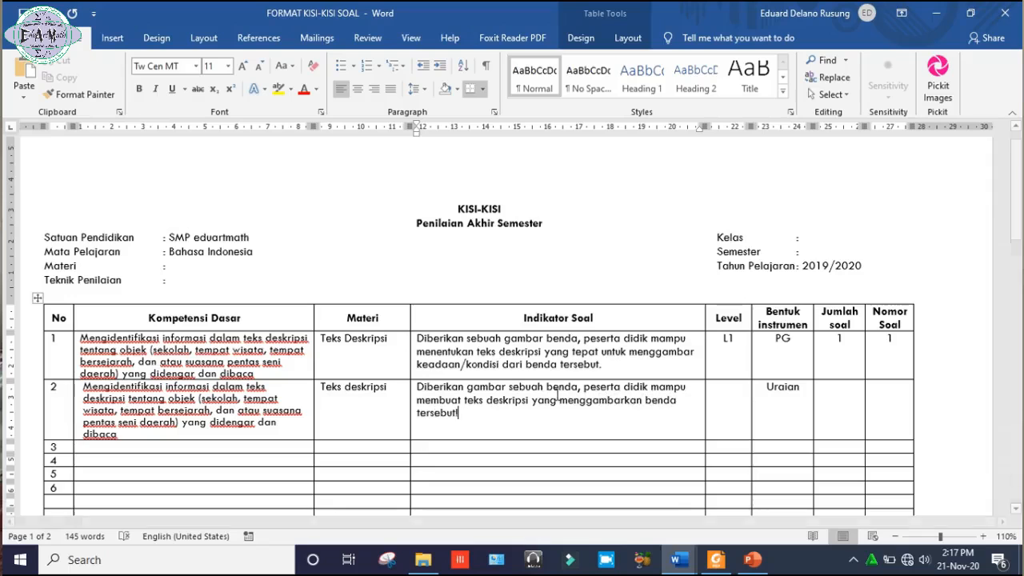
Replace the first "benda" in row 2's Indikator Soal with "objek".
{"action": "left_click", "coordinate": [578, 389]}
{"action": "key", "text": "BackSpace"}
{"action": "key", "text": "BackSpace"}
{"action": "key", "text": "BackSpace"}
{"action": "key", "text": "BackSpace"}
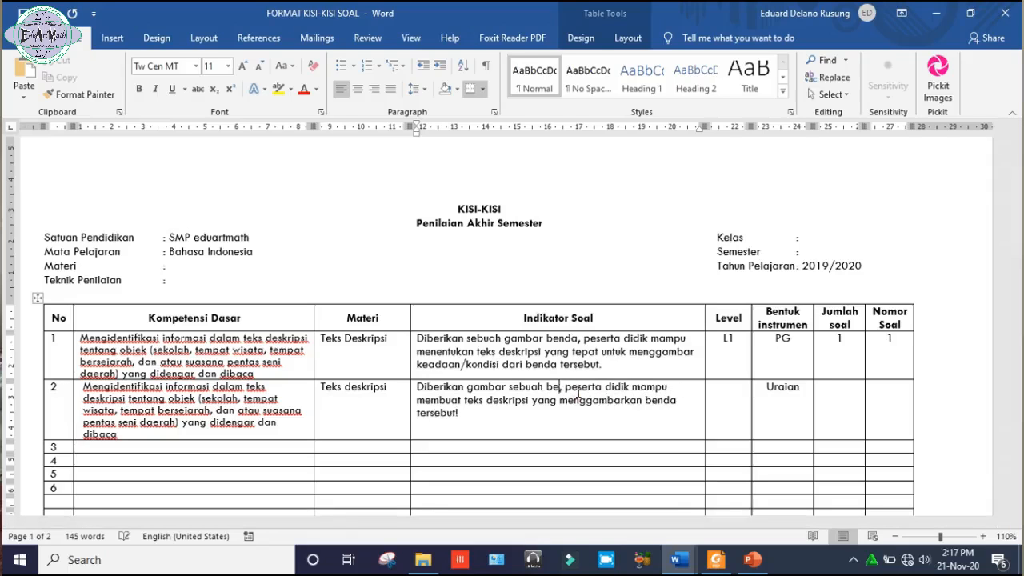
{"action": "key", "text": "BackSpace"}
{"action": "type", "text": "objek"}
{"action": "left_click", "coordinate": [482, 402]}
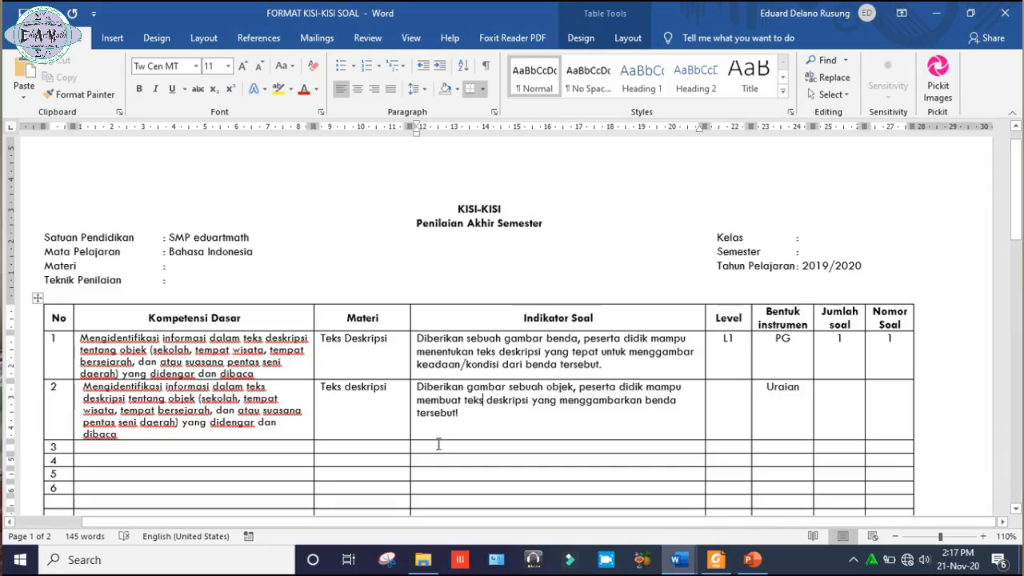
Complete row 2 with Level L3, Jumlah soal 1 and Nomor Soal 2.
{"action": "left_click", "coordinate": [730, 426]}
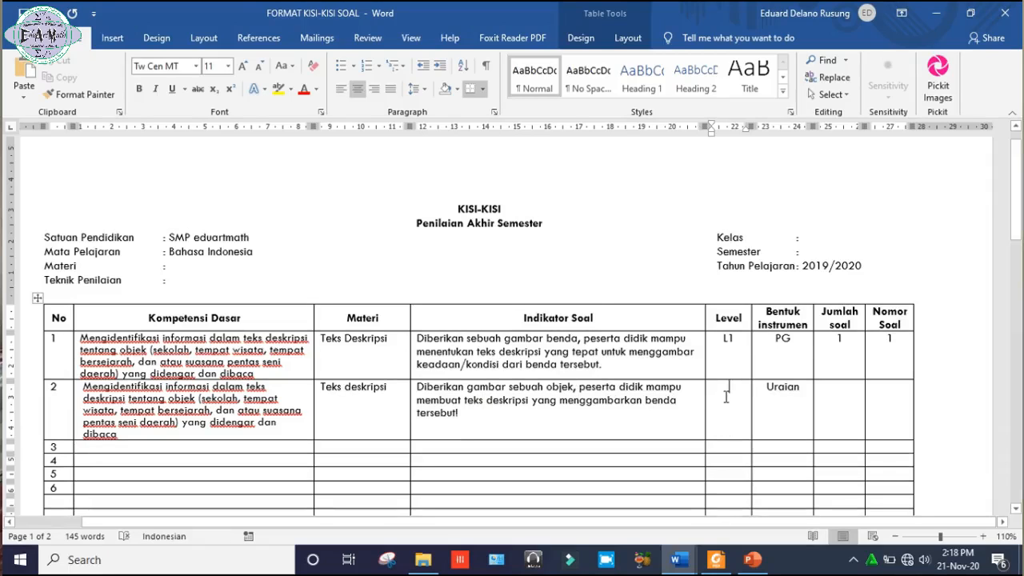
{"action": "type", "text": "L3"}
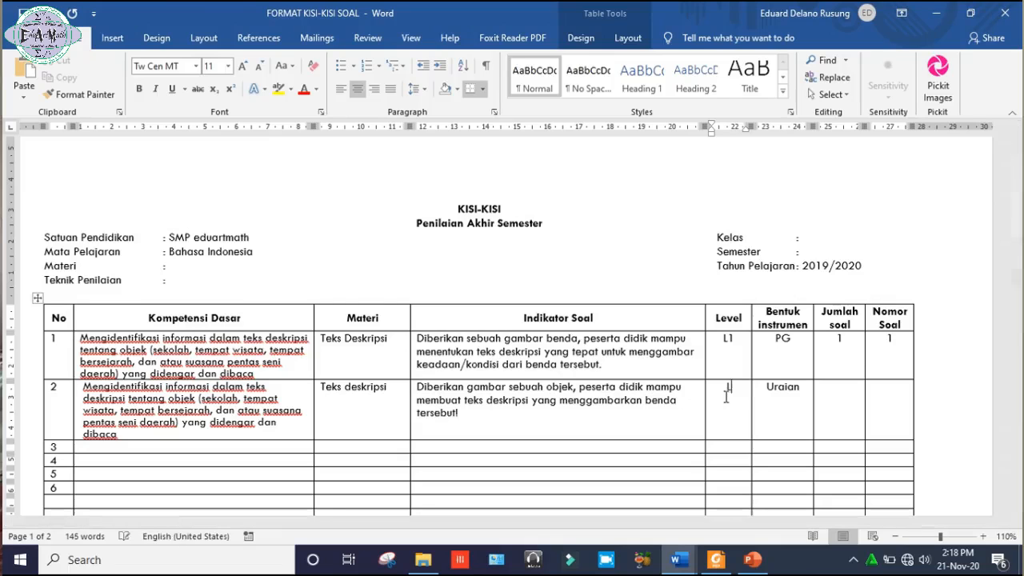
{"action": "key", "text": "Right"}
{"action": "key", "text": "Right"}
{"action": "type", "text": "1"}
{"action": "left_click", "coordinate": [841, 402]}
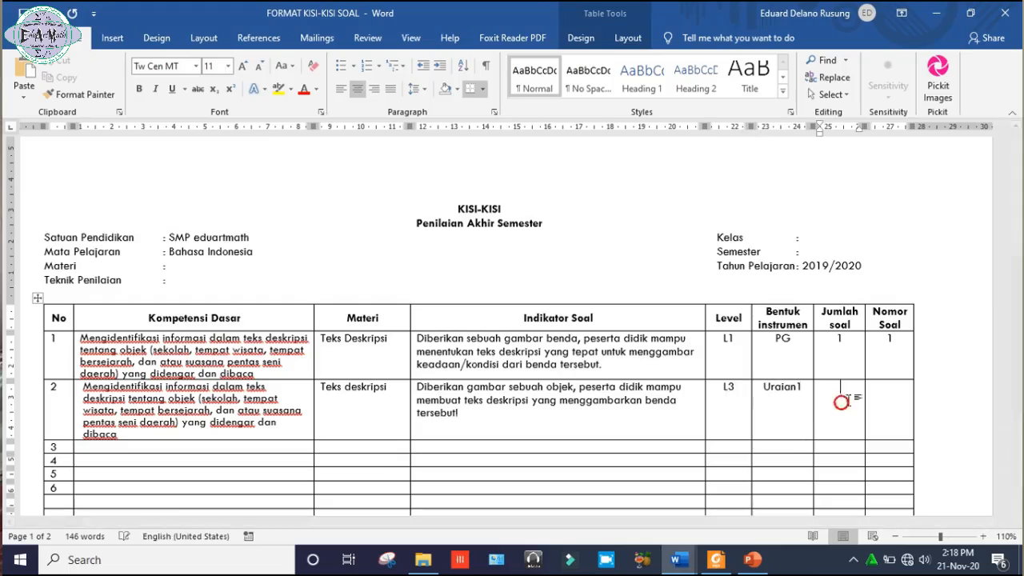
{"action": "left_click", "coordinate": [877, 394]}
{"action": "type", "text": "2"}
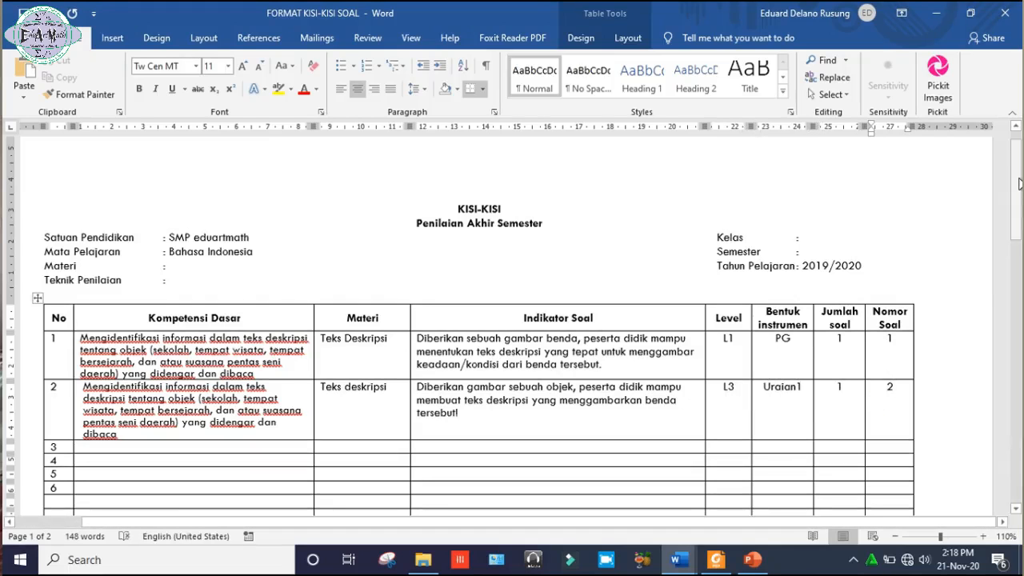
Remove the stray "1" after "Uraian" in row 2's Bentuk instrumen cell.
{"action": "mouse_move", "coordinate": [1019, 184]}
{"action": "left_mouse_down"}
{"action": "mouse_move", "coordinate": [1019, 222]}
{"action": "mouse_move", "coordinate": [1020, 197]}
{"action": "left_mouse_up"}
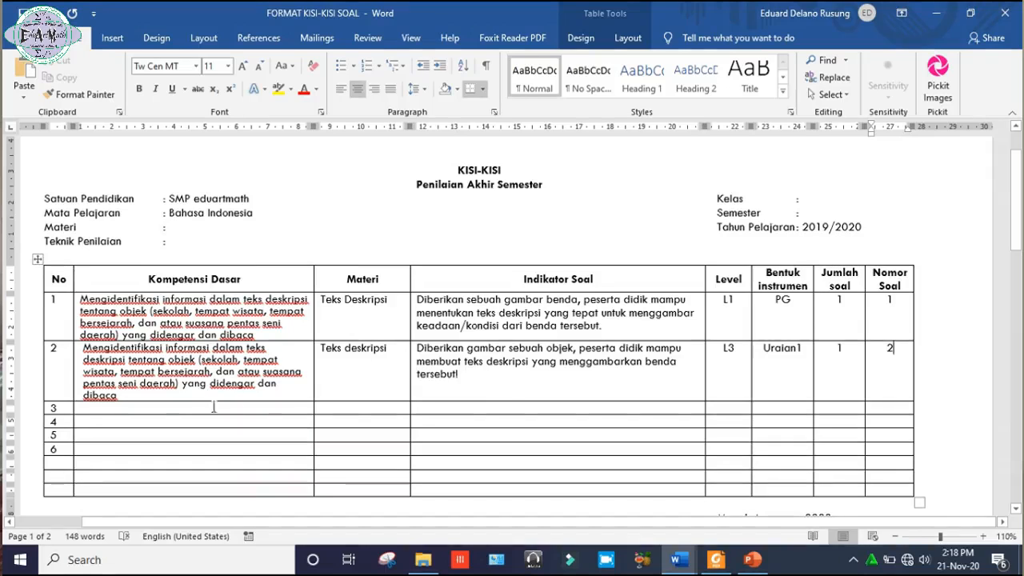
{"action": "left_click", "coordinate": [489, 375]}
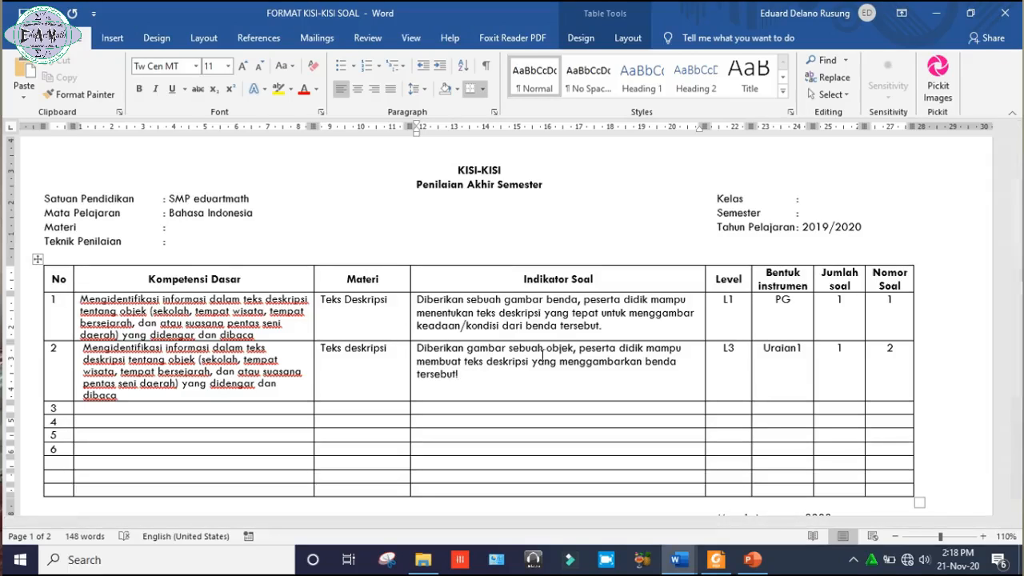
{"action": "left_click", "coordinate": [803, 350]}
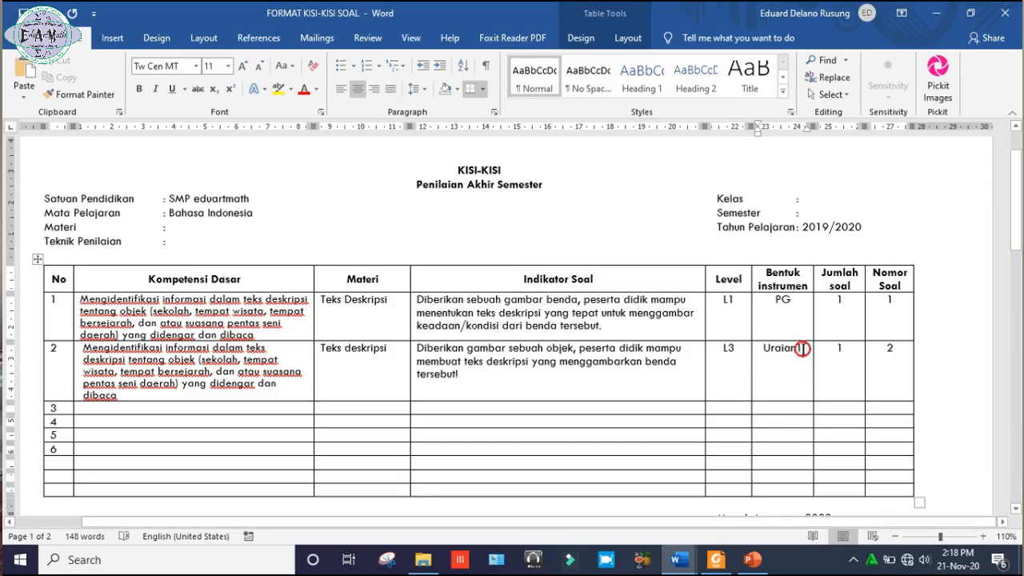
{"action": "key", "text": "BackSpace"}
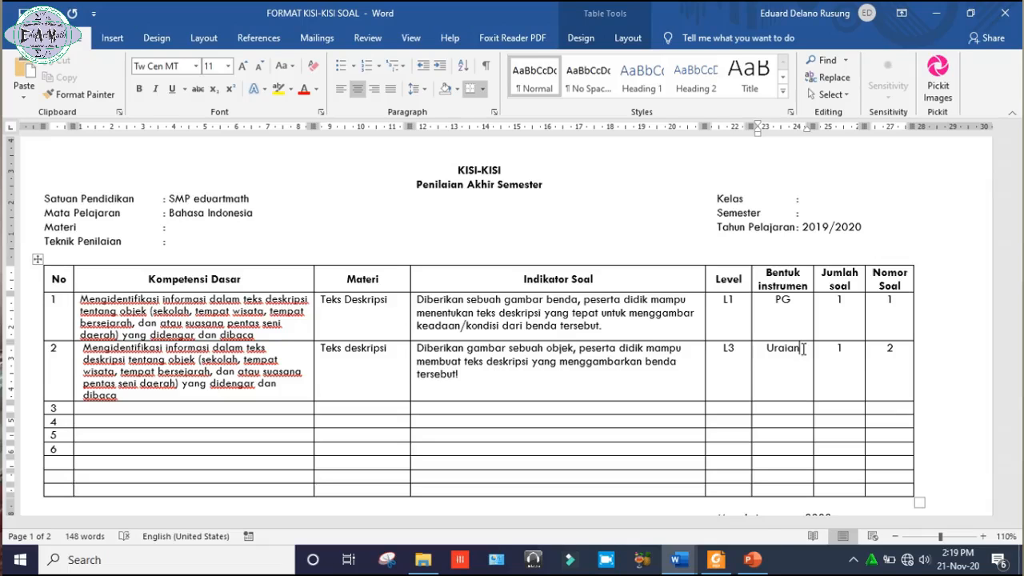
{"action": "scroll", "coordinate": [1021, 176], "scroll_direction": "up", "scroll_amount": 2}
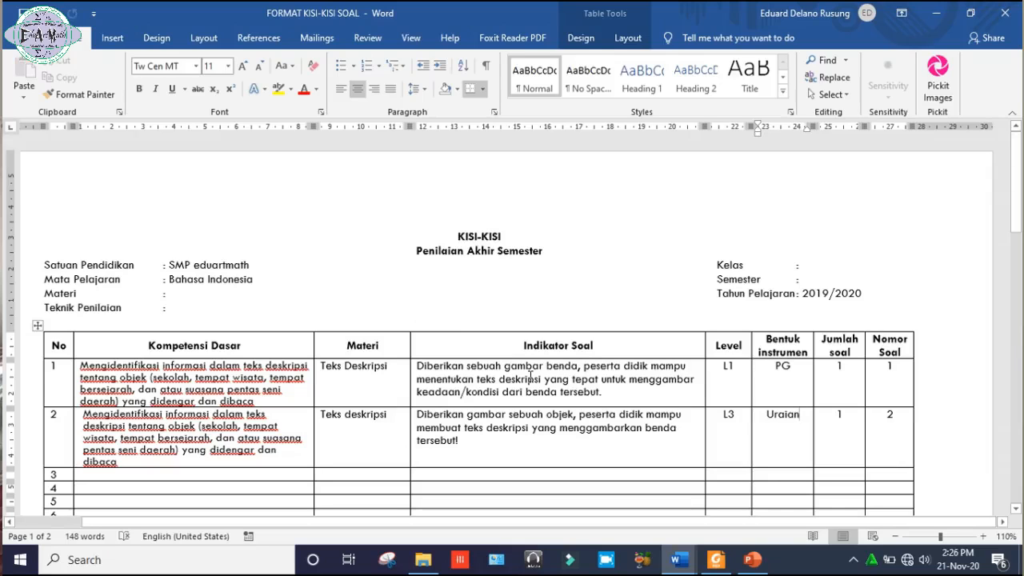
{"action": "scroll", "coordinate": [529, 376], "scroll_direction": "up", "scroll_amount": 10}
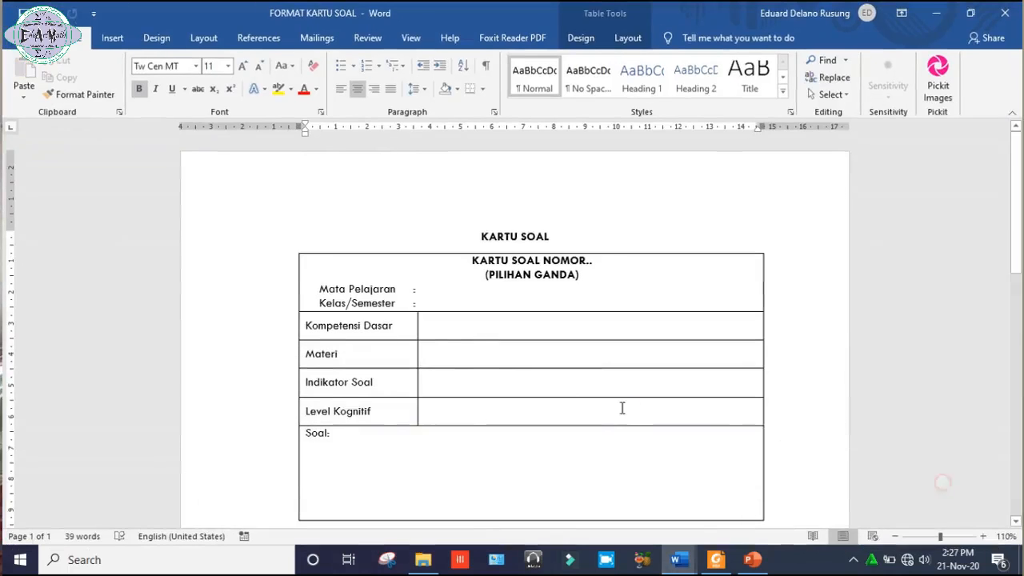
Copy the row 1 Indikator Soal text from FORMAT KISI-KISI SOAL into the Indikator Soal cell of the first card in FORMAT KARTU SOAL.
{"action": "left_click", "coordinate": [472, 326]}
{"action": "left_click", "coordinate": [441, 385]}
{"action": "mouse_move", "coordinate": [676, 560]}
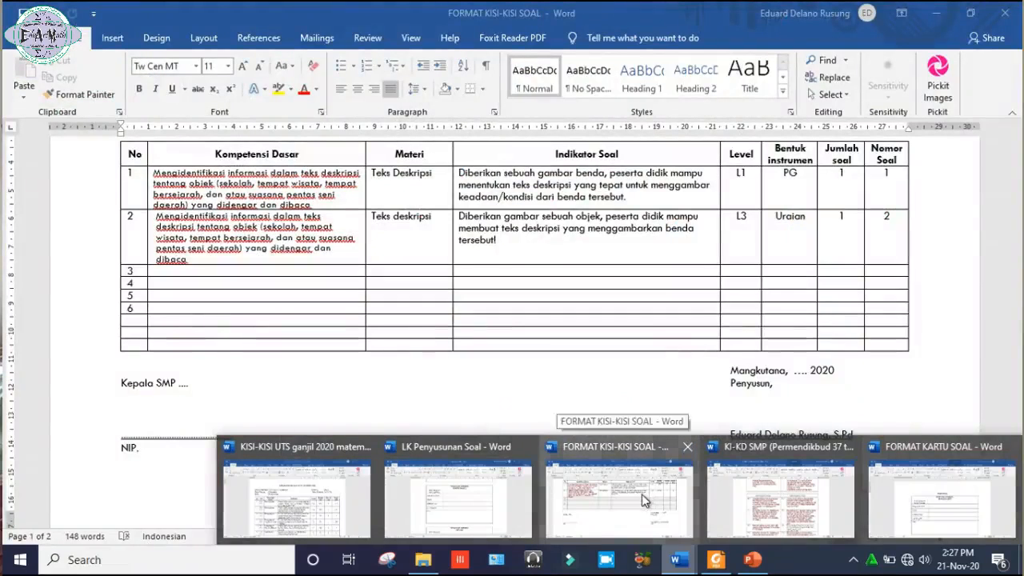
{"action": "left_click", "coordinate": [643, 494]}
{"action": "left_click_drag", "start_coordinate": [645, 198], "coordinate": [470, 178]}
{"action": "key", "text": "ctrl+c"}
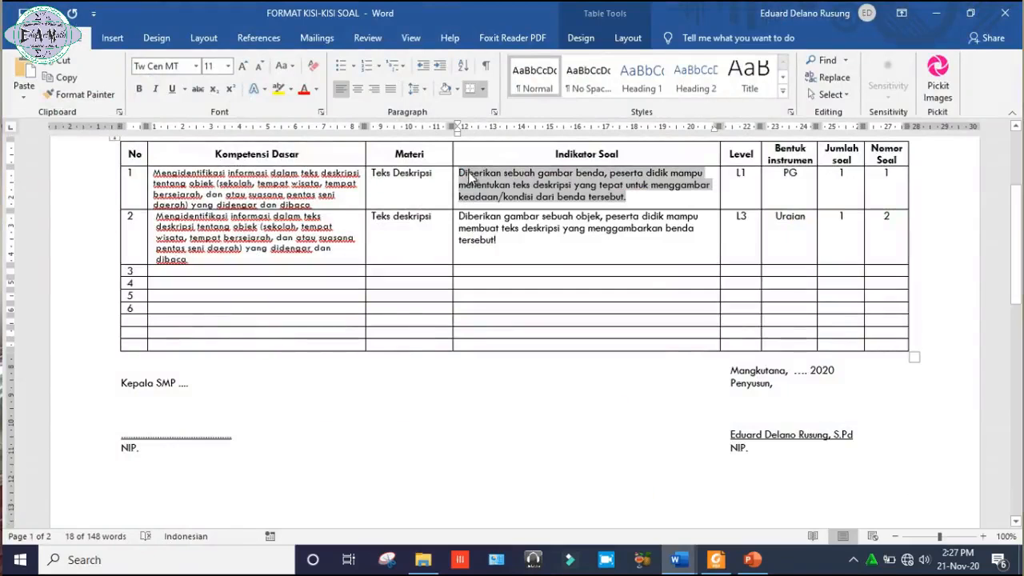
{"action": "left_click", "coordinate": [932, 13]}
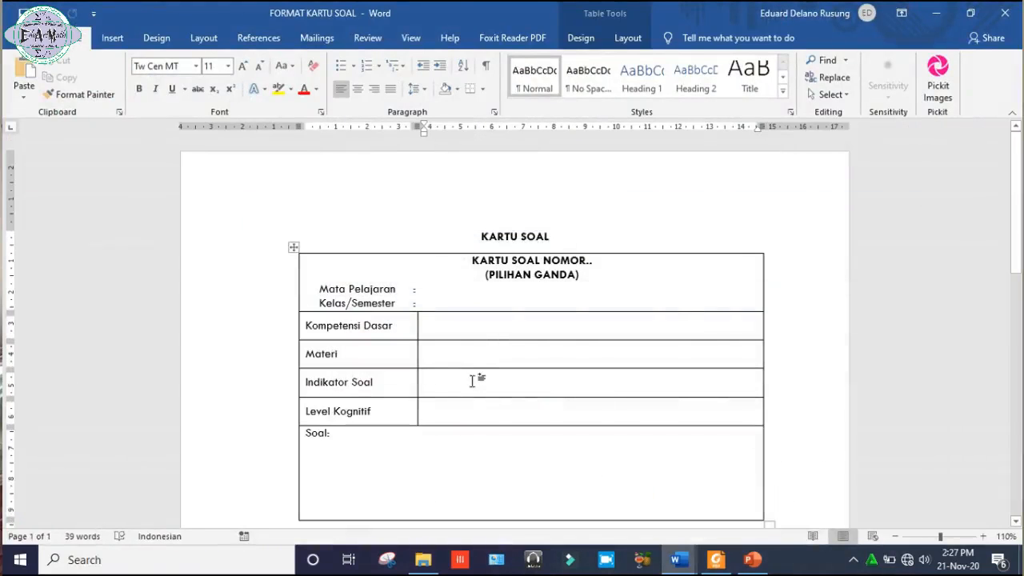
{"action": "key", "text": "ctrl+v"}
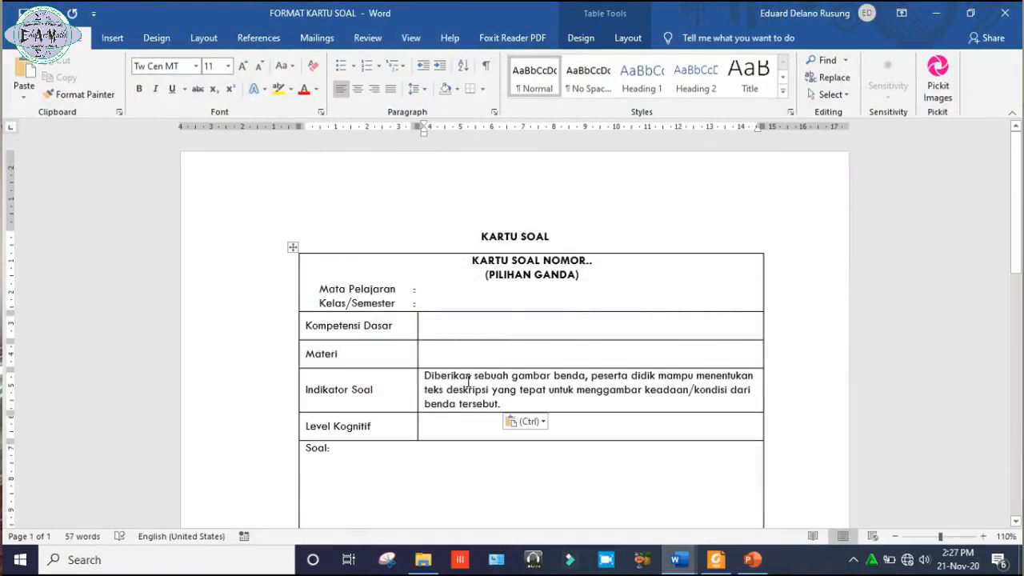
Copy the "guru papan tulis" image from the Pictures folder in File Explorer and paste it under "Soal:" in the first question card.
{"action": "left_click", "coordinate": [383, 468]}
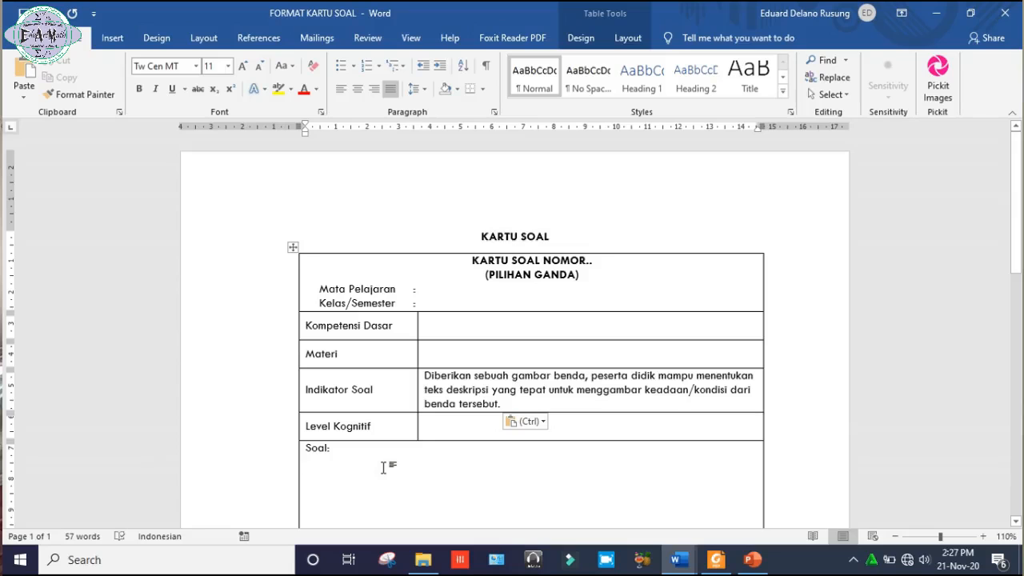
{"action": "left_click", "coordinate": [425, 564]}
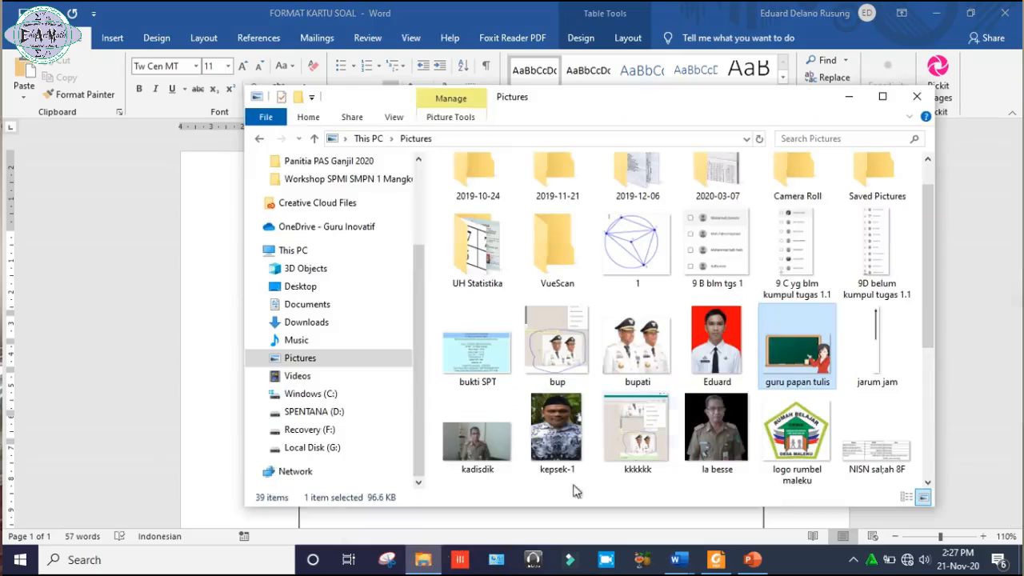
{"action": "left_click", "coordinate": [853, 375]}
{"action": "left_click", "coordinate": [820, 368]}
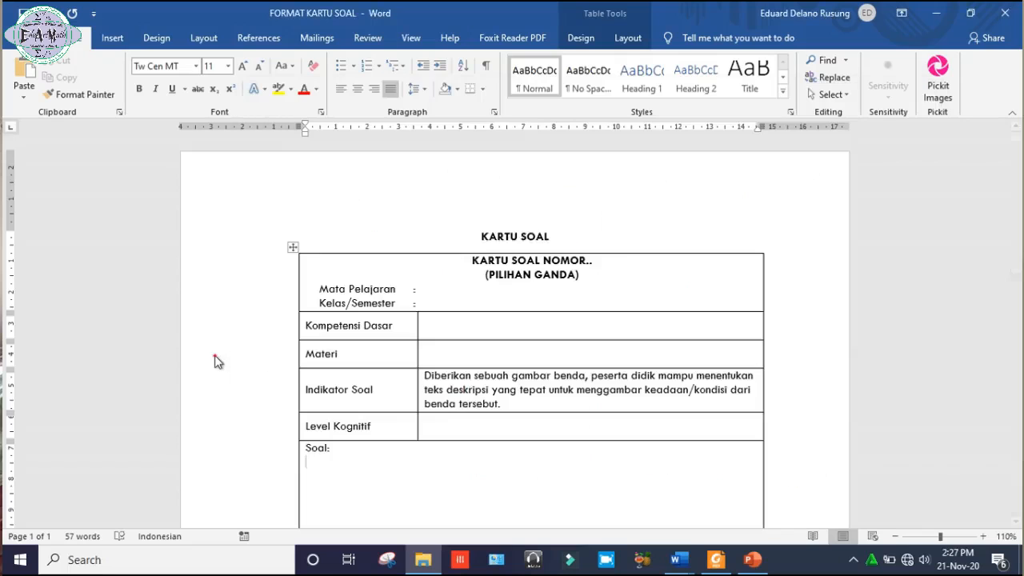
{"action": "left_click", "coordinate": [214, 355]}
{"action": "key", "text": "ctrl+v"}
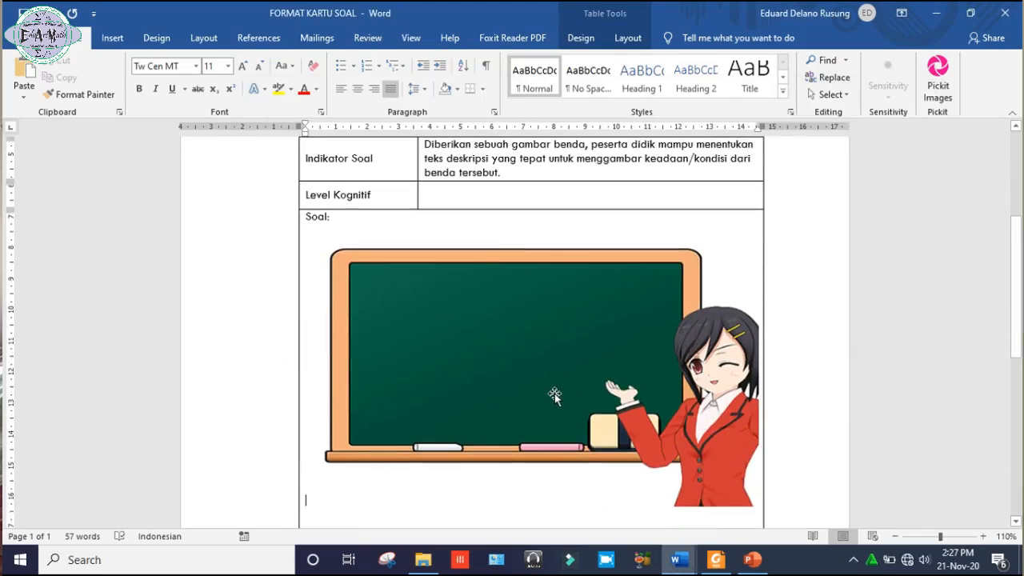
Shrink the blackboard picture to about 8.36 cm wide, then crop its right and lower edges to about 7.28 by 4.17 cm.
{"action": "left_click", "coordinate": [551, 395]}
{"action": "left_click_drag", "start_coordinate": [756, 505], "coordinate": [567, 381]}
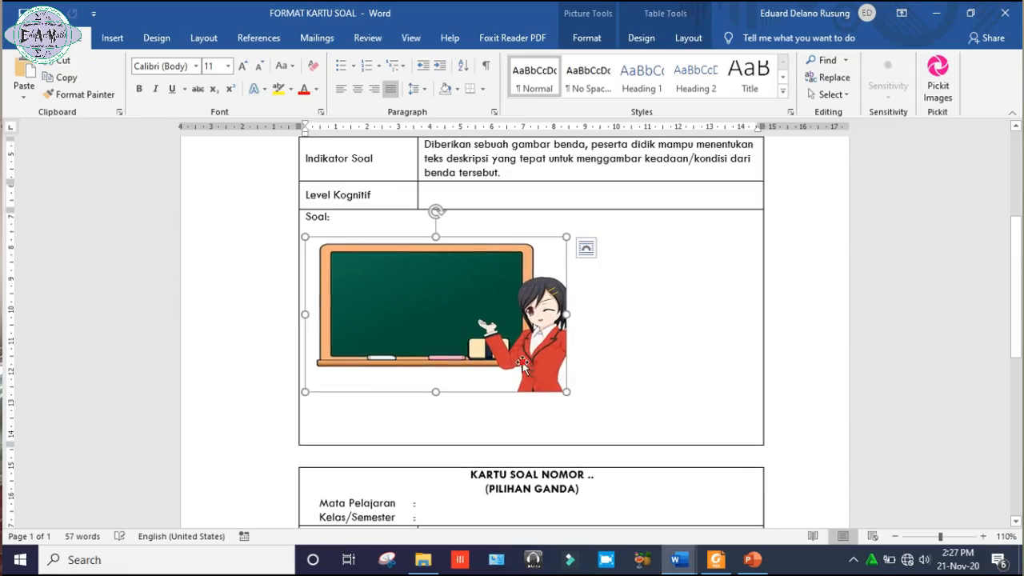
{"action": "left_click", "coordinate": [690, 40]}
{"action": "left_click", "coordinate": [642, 40]}
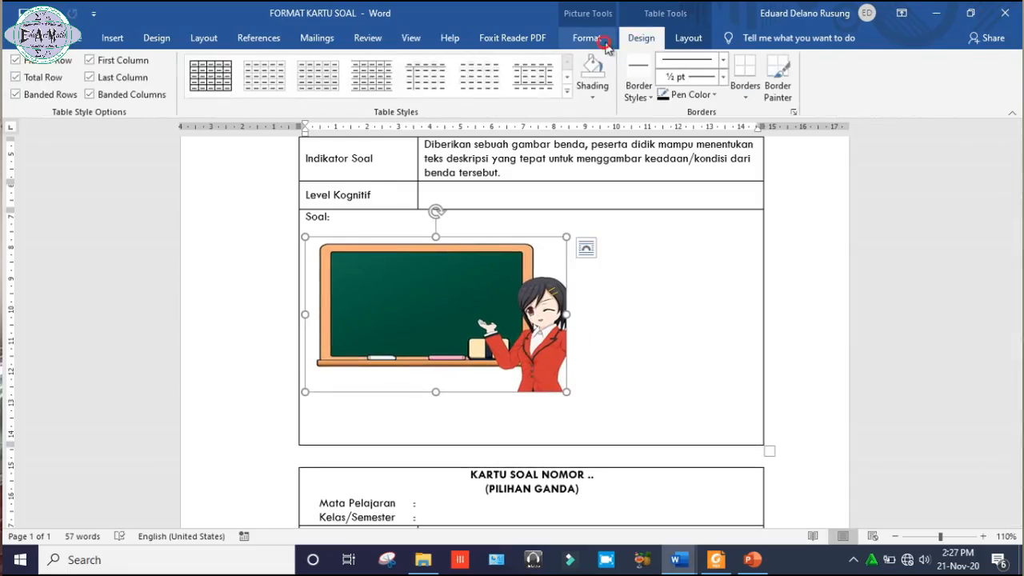
{"action": "left_click", "coordinate": [606, 43]}
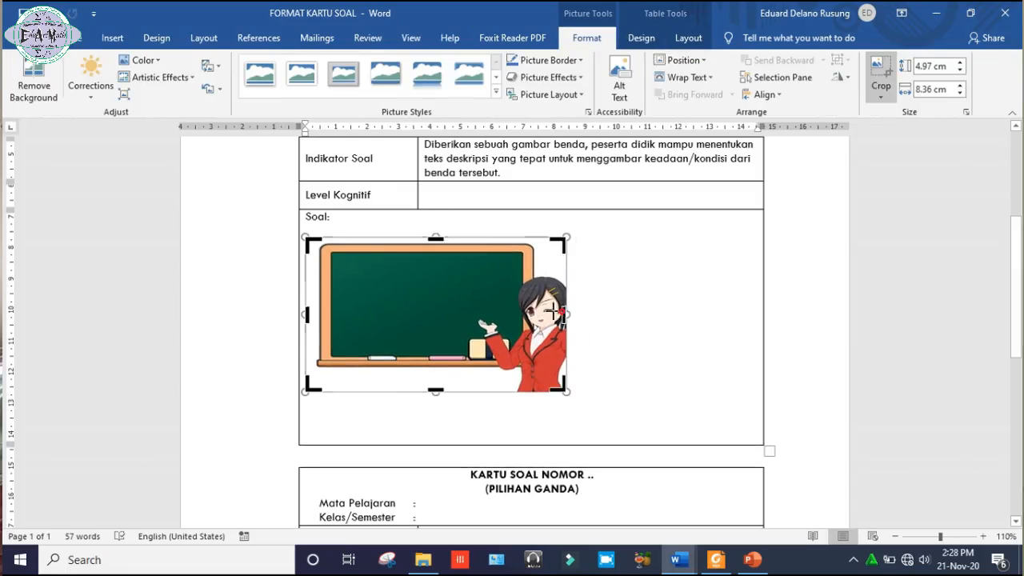
{"action": "left_click_drag", "start_coordinate": [565, 312], "coordinate": [533, 312]}
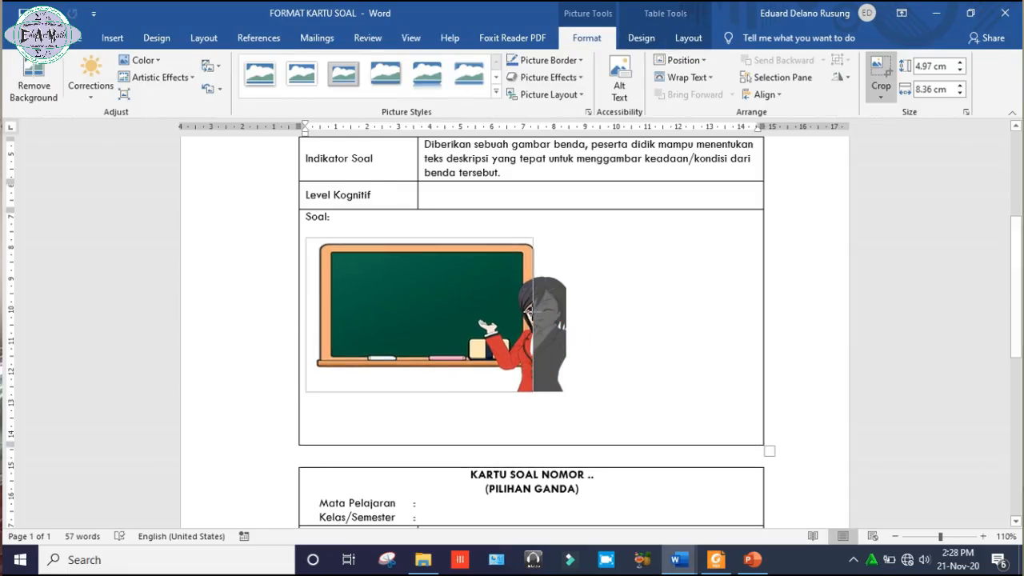
{"action": "left_click_drag", "start_coordinate": [425, 391], "coordinate": [427, 366]}
{"action": "left_click", "coordinate": [881, 70]}
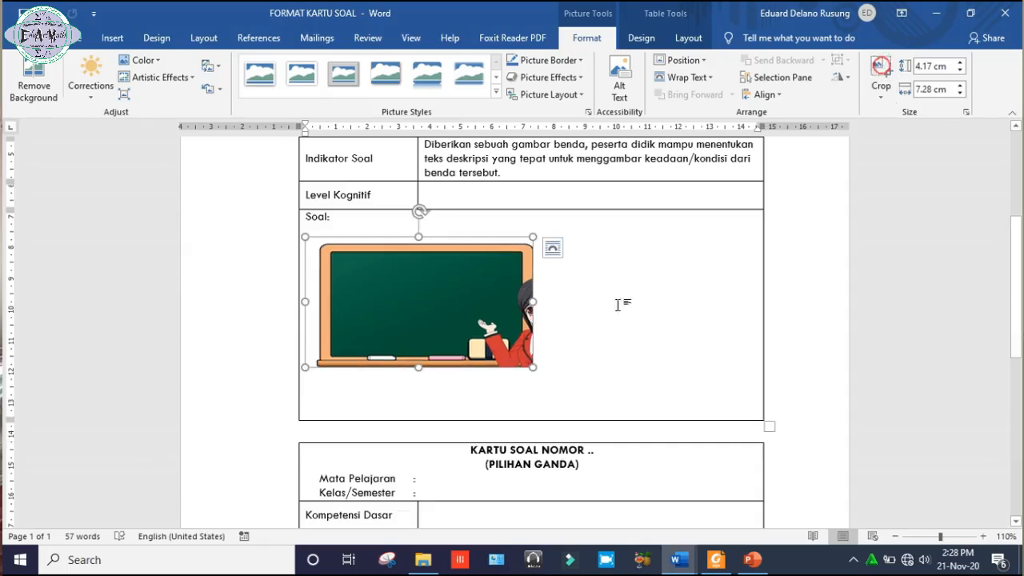
{"action": "left_click", "coordinate": [576, 350]}
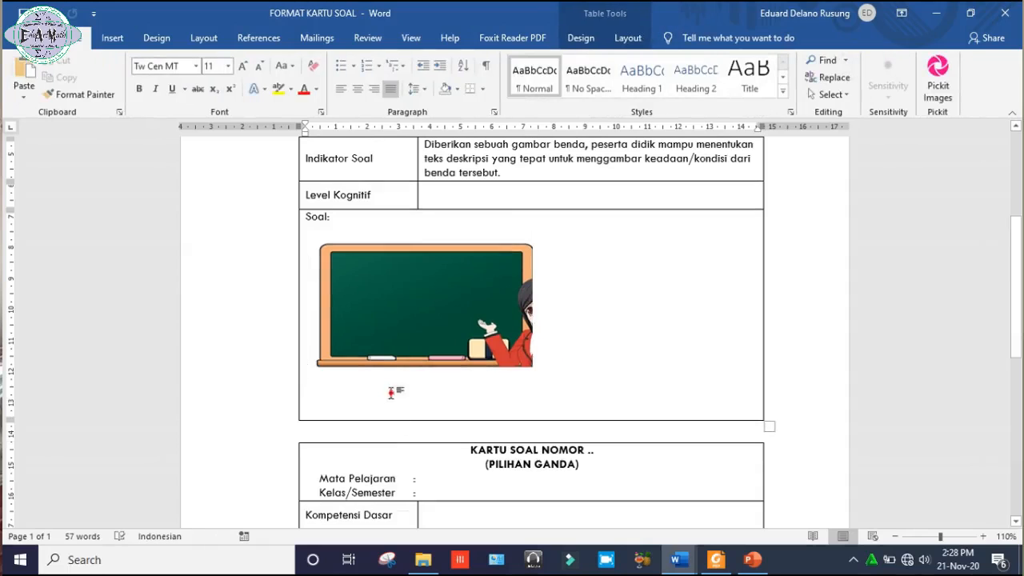
Write the question stem "Kalimat yang tepat untuk mendeskripsikan gambar di atas adalah.." below the blackboard picture.
{"action": "left_click", "coordinate": [391, 313]}
{"action": "left_click", "coordinate": [380, 397]}
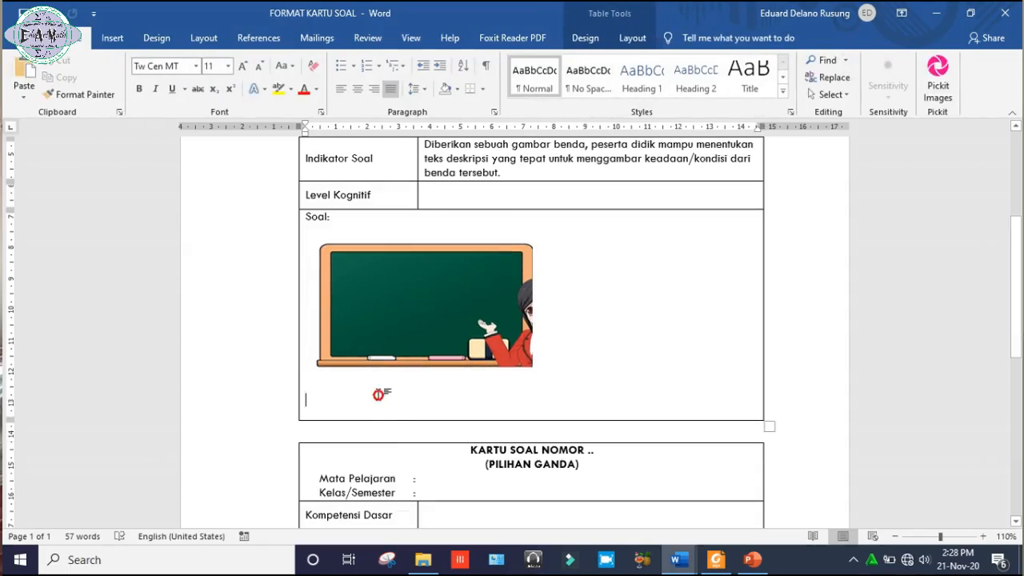
{"action": "type", "text": "Kalimat "}
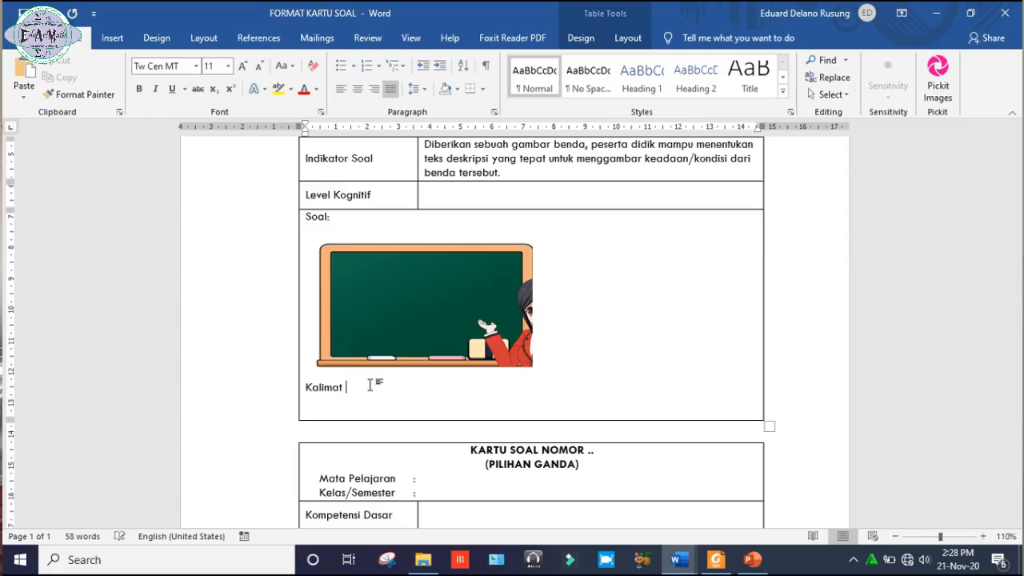
{"action": "type", "text": "yang tepat untuk mes gambar dia"}
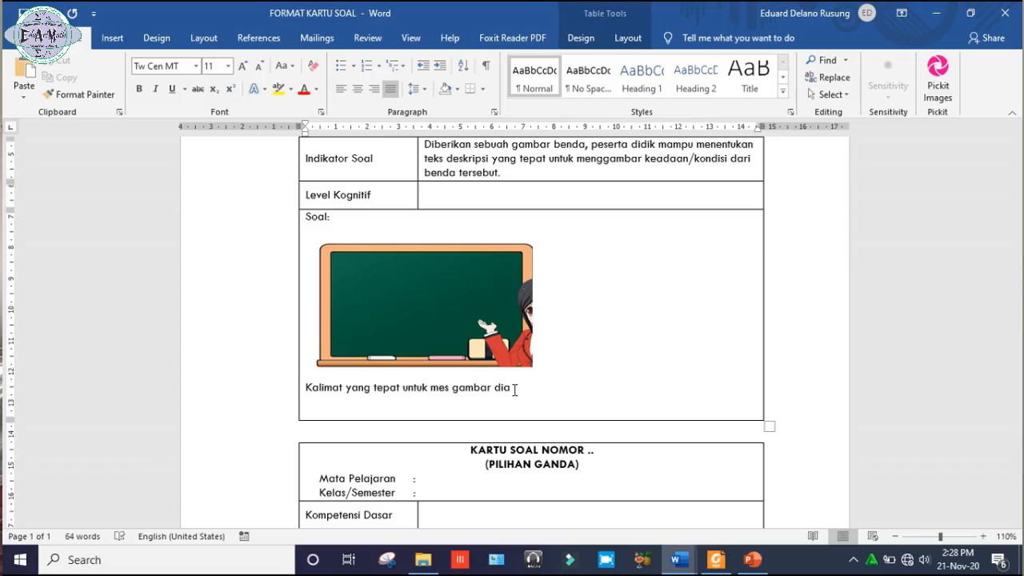
{"action": "key", "text": "BackSpace"}
{"action": "type", "text": "ndeskripsikan"}
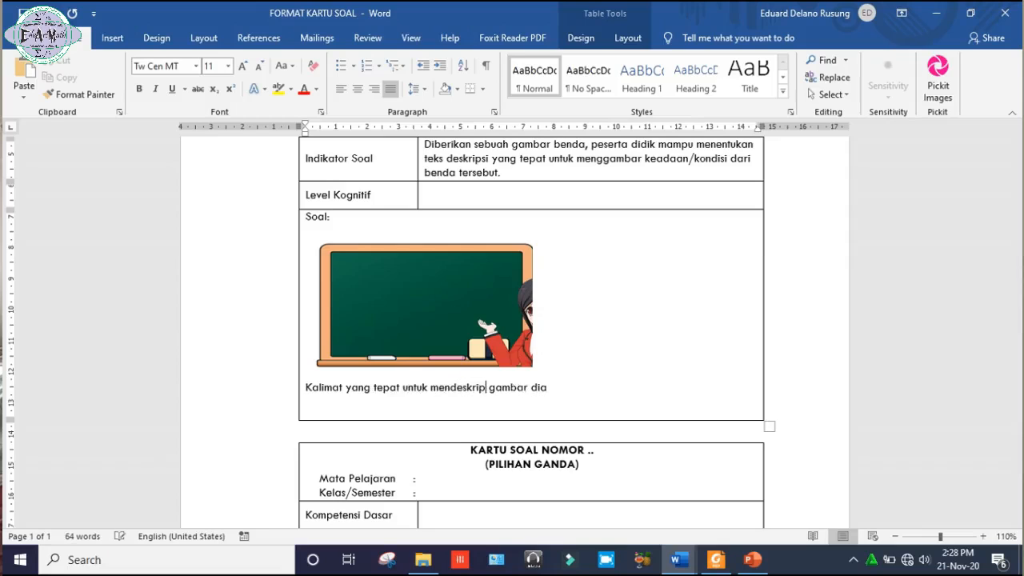
{"action": "left_click", "coordinate": [607, 388]}
{"action": "key", "text": "BackSpace"}
{"action": "type", "text": "di"}
{"action": "key", "text": "BackSpace"}
{"action": "key", "text": "BackSpace"}
{"action": "type", "text": "atas a"}
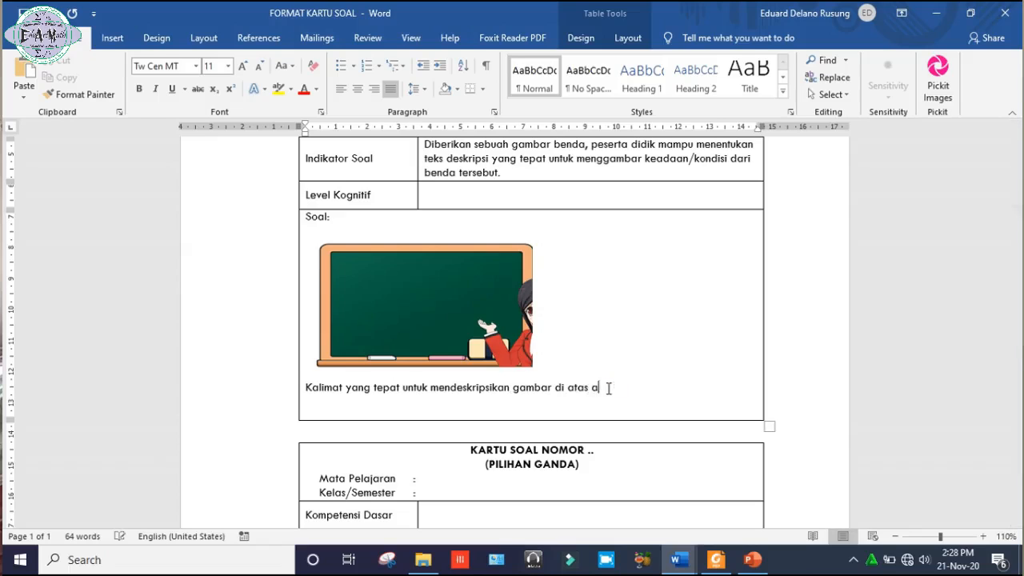
{"action": "type", "text": "dalah.."}
{"action": "key", "text": "Return"}
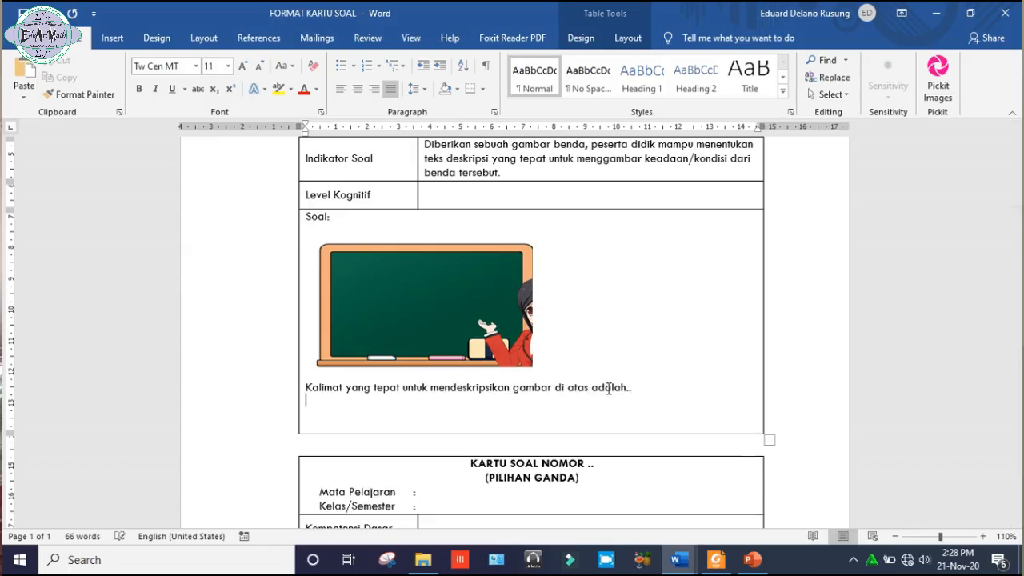
Start answer option a under the question stem with the text "Terbuat dari bahan baku tripleks".
{"action": "type", "text": "a."}
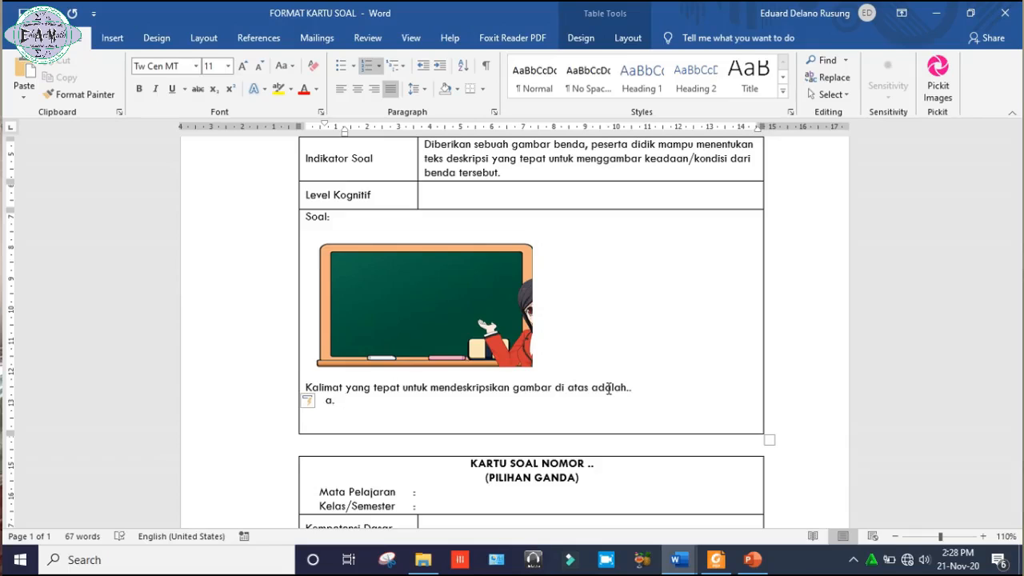
{"action": "left_click", "coordinate": [387, 299]}
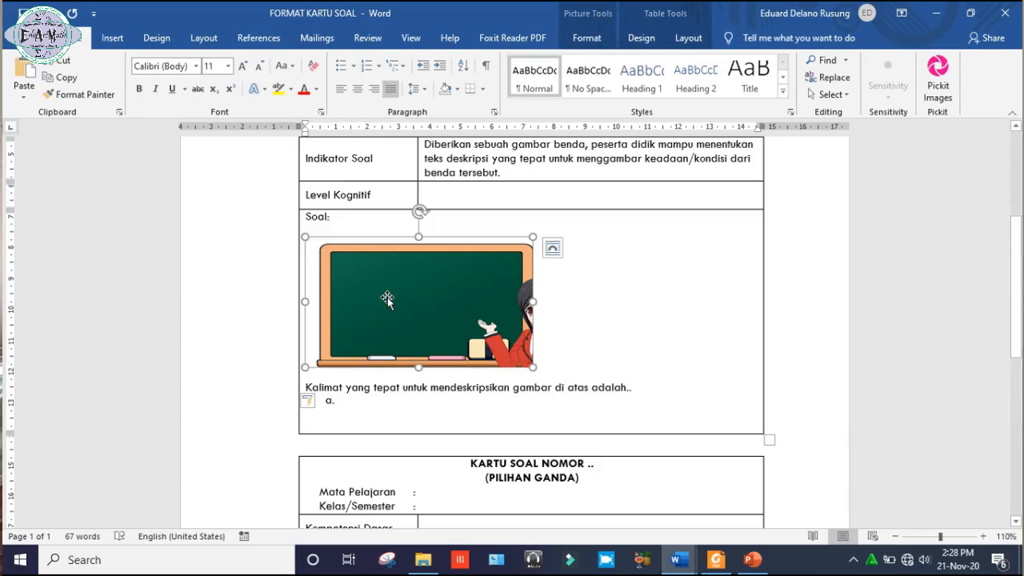
{"action": "left_click", "coordinate": [362, 402]}
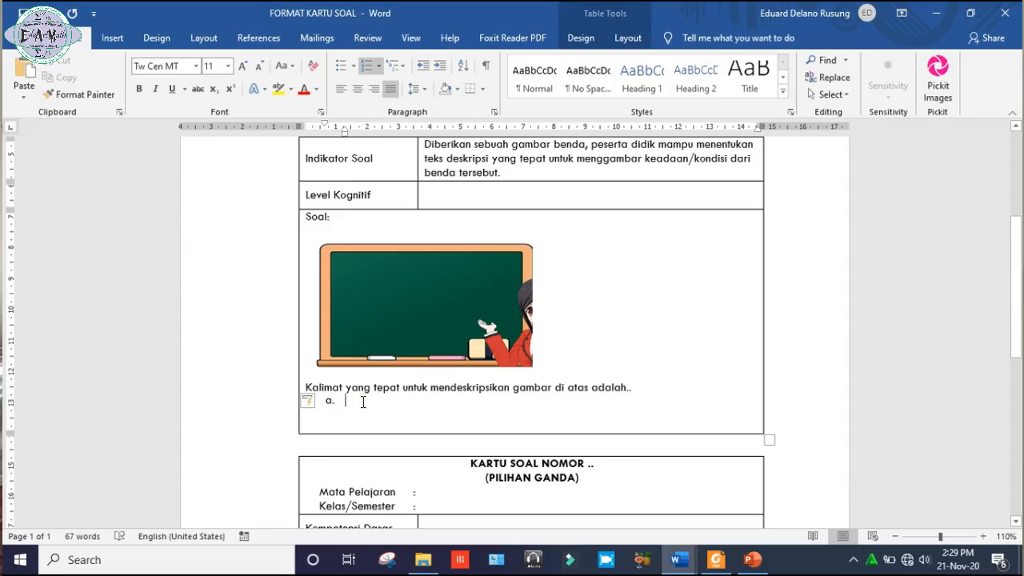
{"action": "type", "text": "Terbuat dari "}
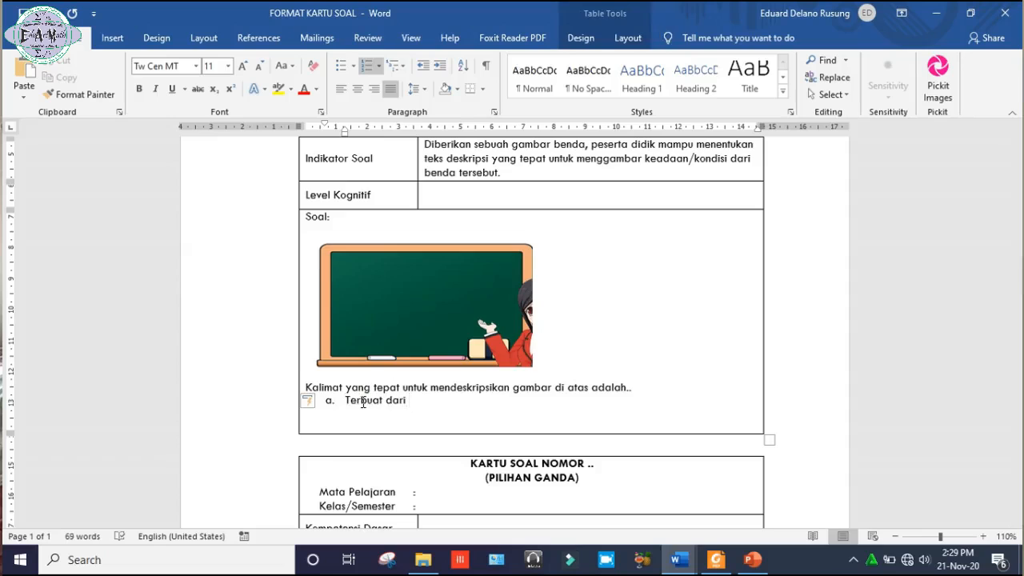
{"action": "type", "text": "bahan "}
{"action": "type", "text": "tripleks"}
{"action": "key", "text": "Left"}
{"action": "key", "text": "Left"}
{"action": "type", "text": "baku"}
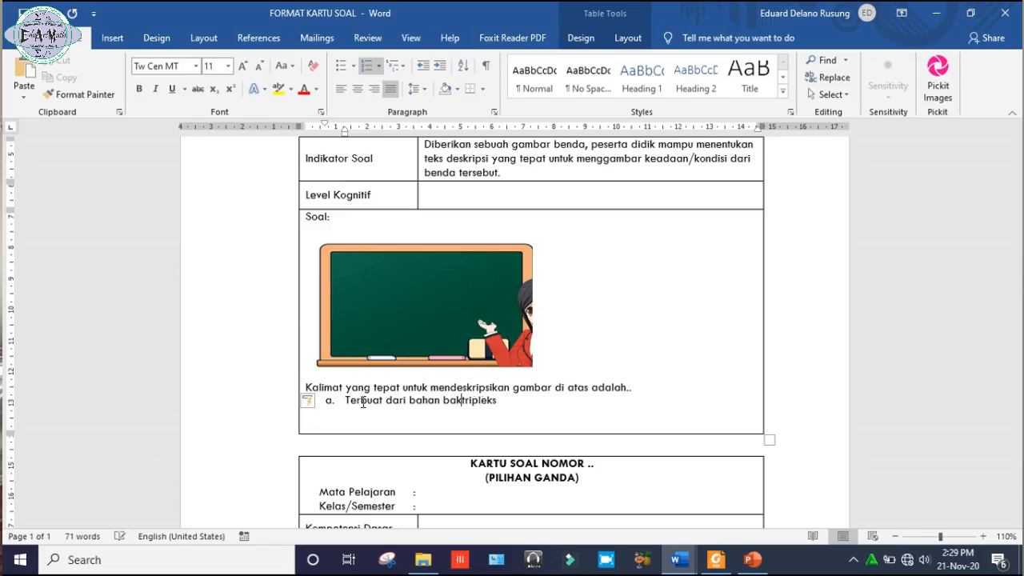
Continue option a after "tripleks" with the size description ", berukuran 2 meter x 1 meter".
{"action": "key", "text": "Right"}
{"action": "key", "text": "Right"}
{"action": "key", "text": "Right"}
{"action": "key", "text": "Right"}
{"action": "key", "text": "Right"}
{"action": "key", "text": "Right"}
{"action": "key", "text": "Right"}
{"action": "key", "text": "Right"}
{"action": "type", "text": "berukur"}
{"action": "key", "text": "BackSpace"}
{"action": "key", "text": "BackSpace"}
{"action": "key", "text": "BackSpace"}
{"action": "key", "text": "BackSpace"}
{"action": "key", "text": "BackSpace"}
{"action": "key", "text": "BackSpace"}
{"action": "key", "text": "BackSpace"}
{"action": "key", "text": "BackSpace"}
{"action": "type", "text": ", berukuran "}
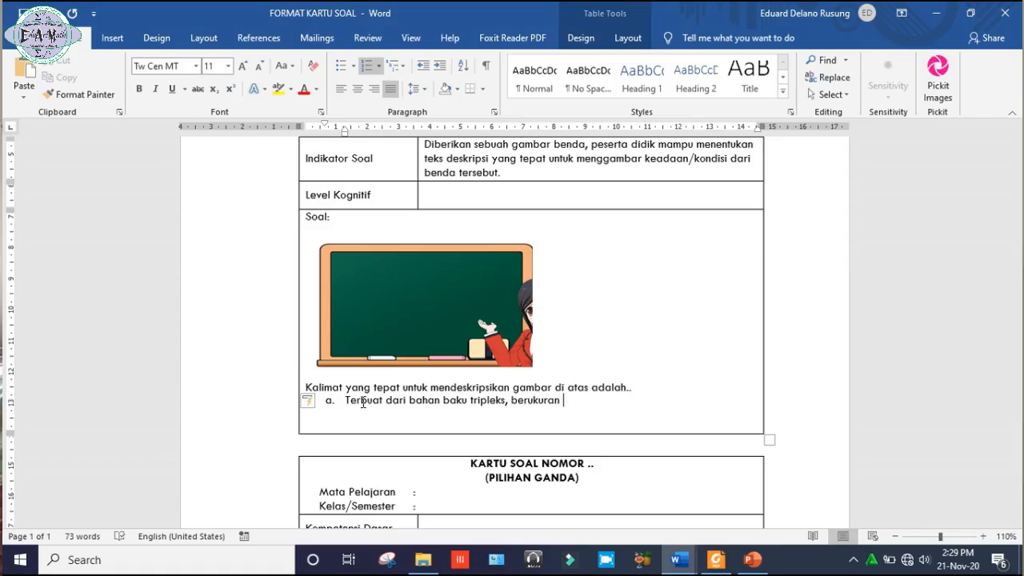
{"action": "type", "text": "2m"}
{"action": "key", "text": "BackSpace"}
{"action": "key", "text": "BackSpace"}
{"action": "type", "text": "3"}
{"action": "key", "text": "BackSpace"}
{"action": "type", "text": "3"}
{"action": "key", "text": "BackSpace"}
{"action": "type", "text": "2 meter x 1 meter"}
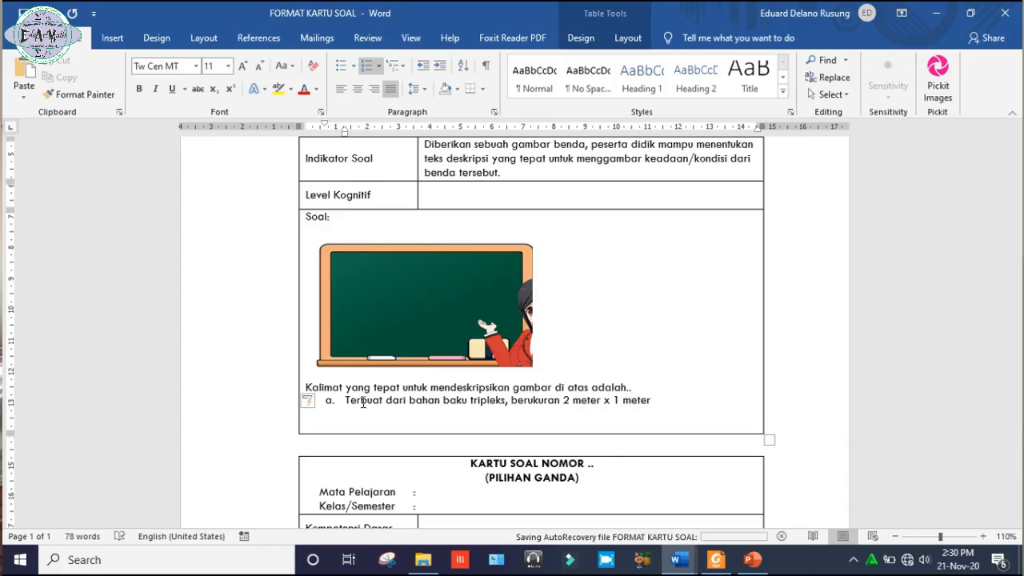
{"action": "type", "text": " , berwarna hitam"}
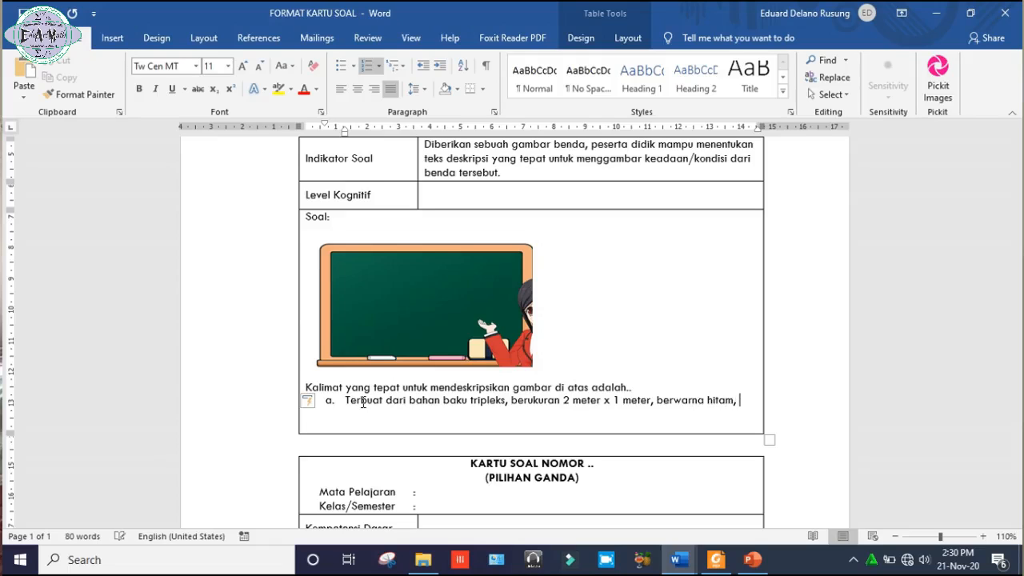
{"action": "type", "text": ","}
Complete the first sentence of option a with the colour description "dan berwarna hitam.".
{"action": "key", "text": "BackSpace"}
{"action": "key", "text": "BackSpace"}
{"action": "type", "text": "dan"}
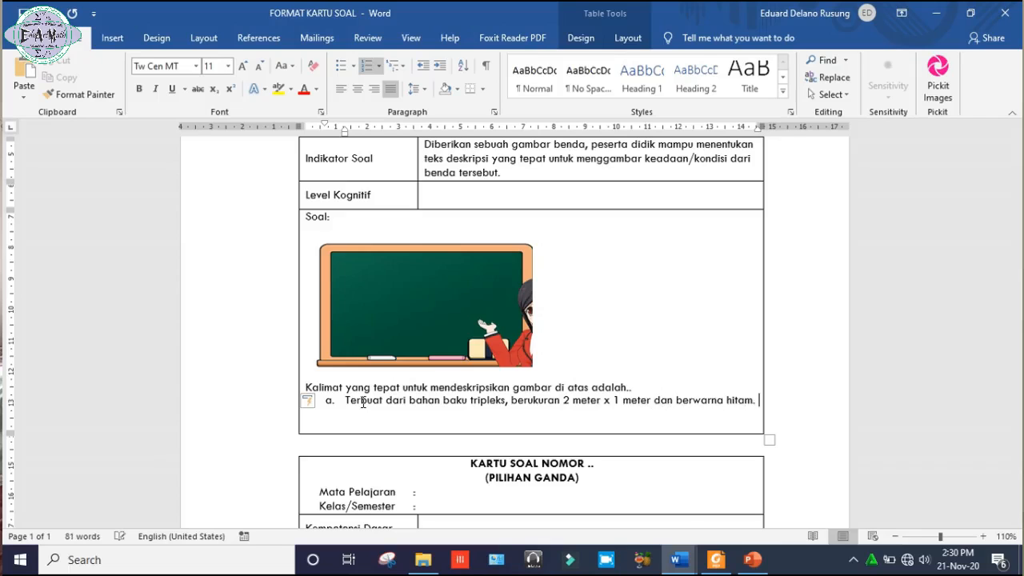
{"action": "type", "text": "Benda ini sering cigunakan oleh guru untuk men"}
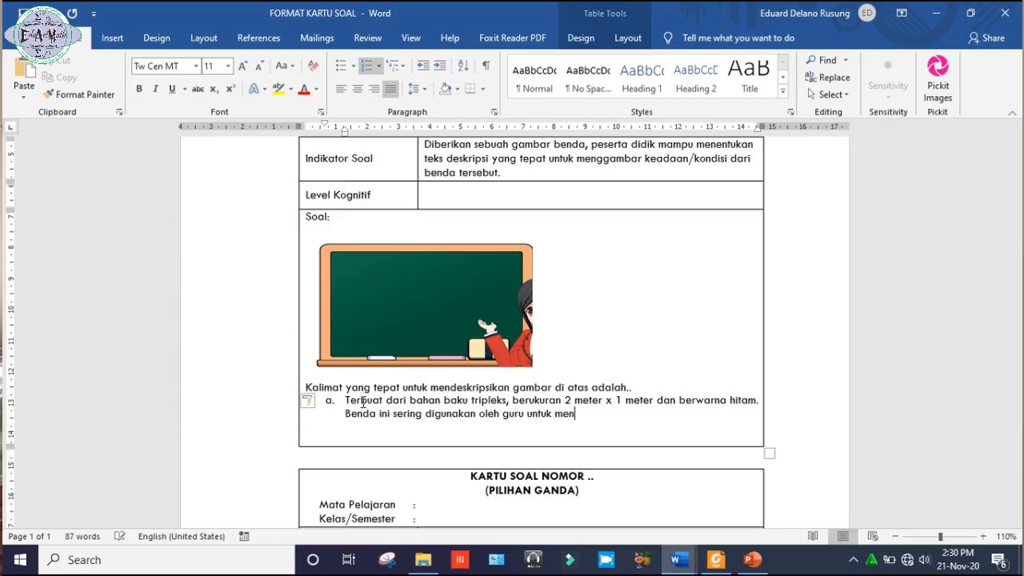
{"action": "type", "text": "gajar."}
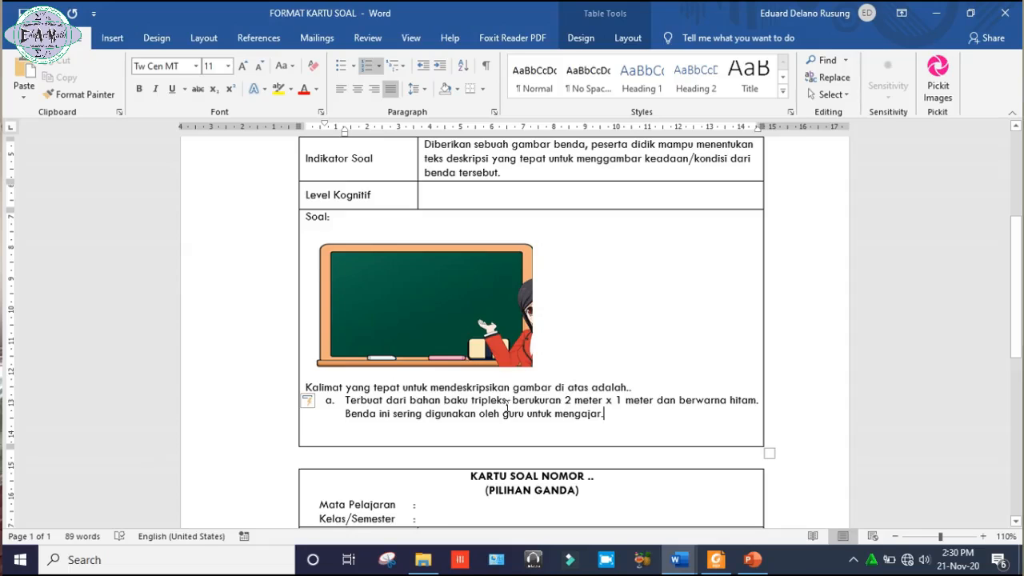
Change the board size in option a to "3 meter x 1,5 meter".
{"action": "double_click", "coordinate": [569, 401]}
{"action": "type", "text": "3"}
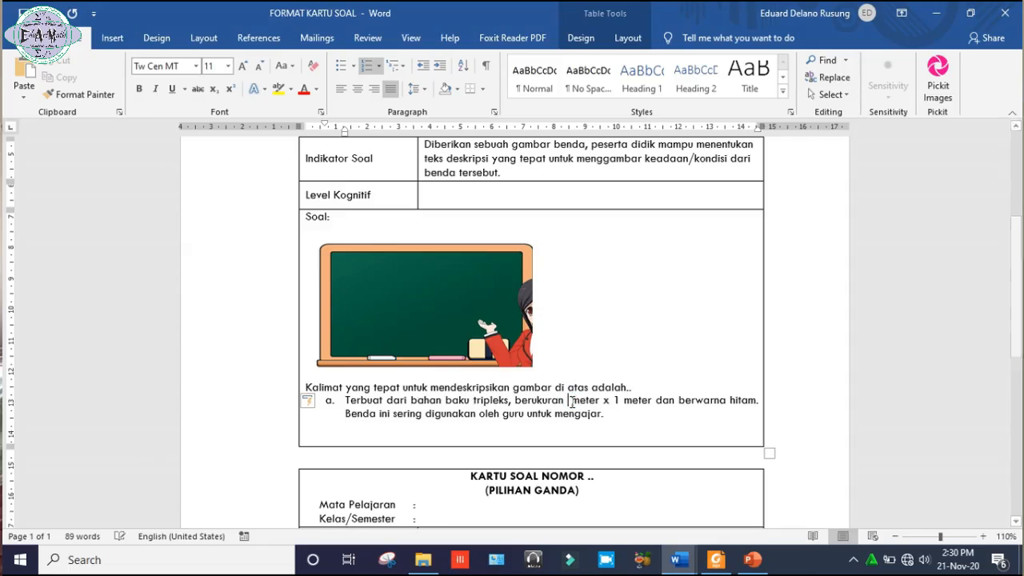
{"action": "left_click", "coordinate": [623, 403]}
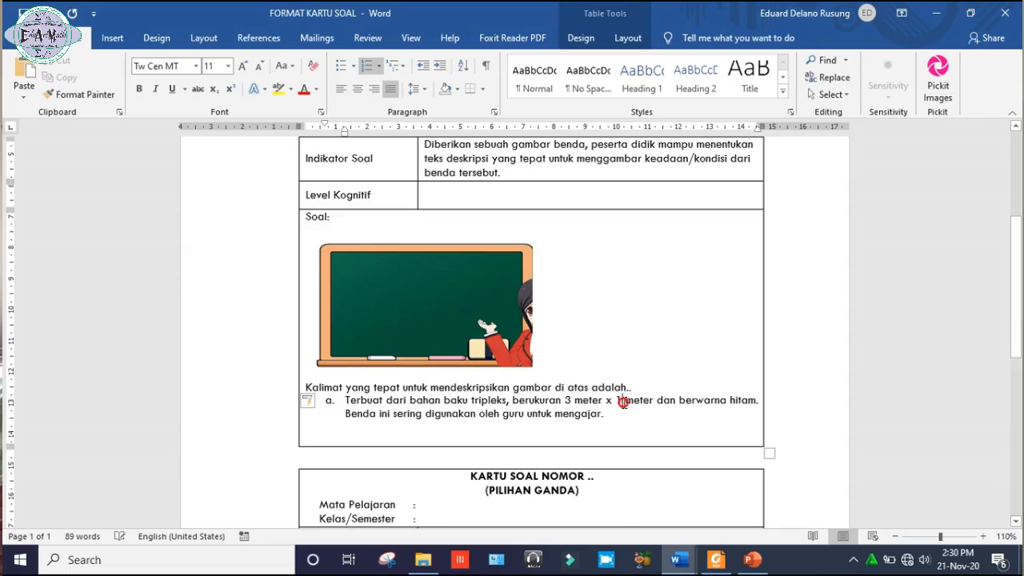
{"action": "type", "text": ",5"}
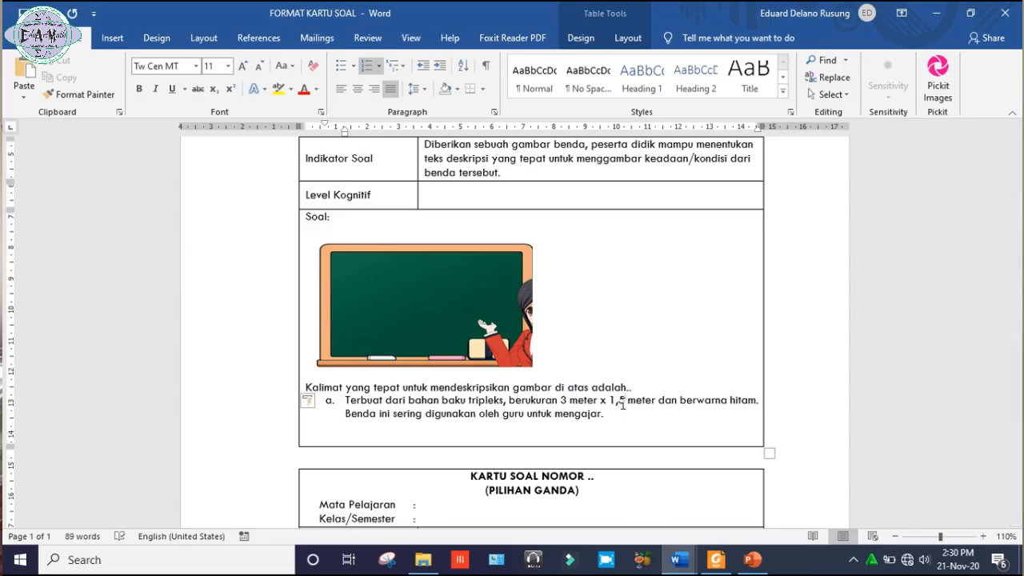
Add an empty answer option b below option a.
{"action": "left_click", "coordinate": [613, 415]}
{"action": "key", "text": "Return"}
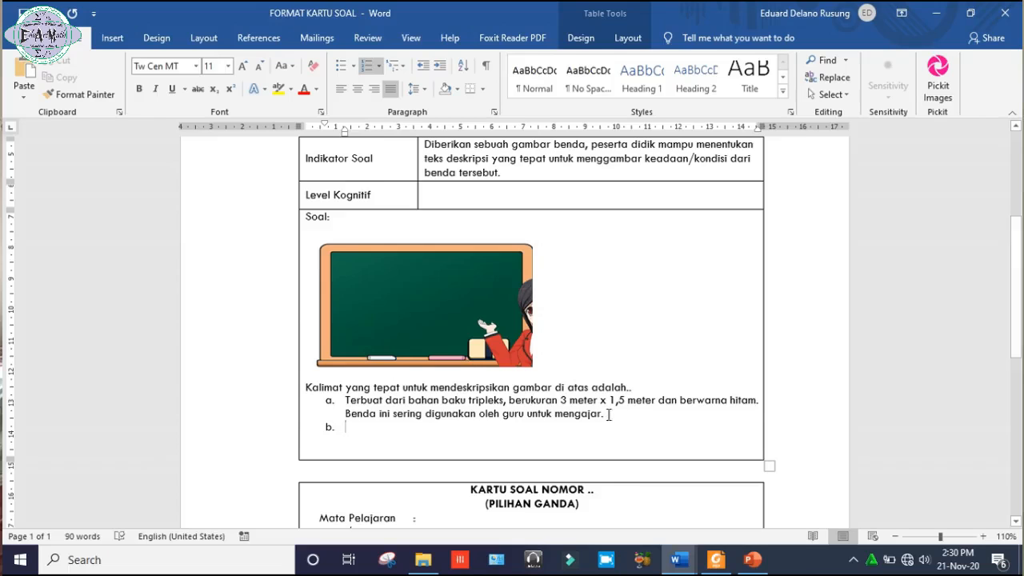
{"action": "left_click_drag", "start_coordinate": [693, 400], "coordinate": [730, 401]}
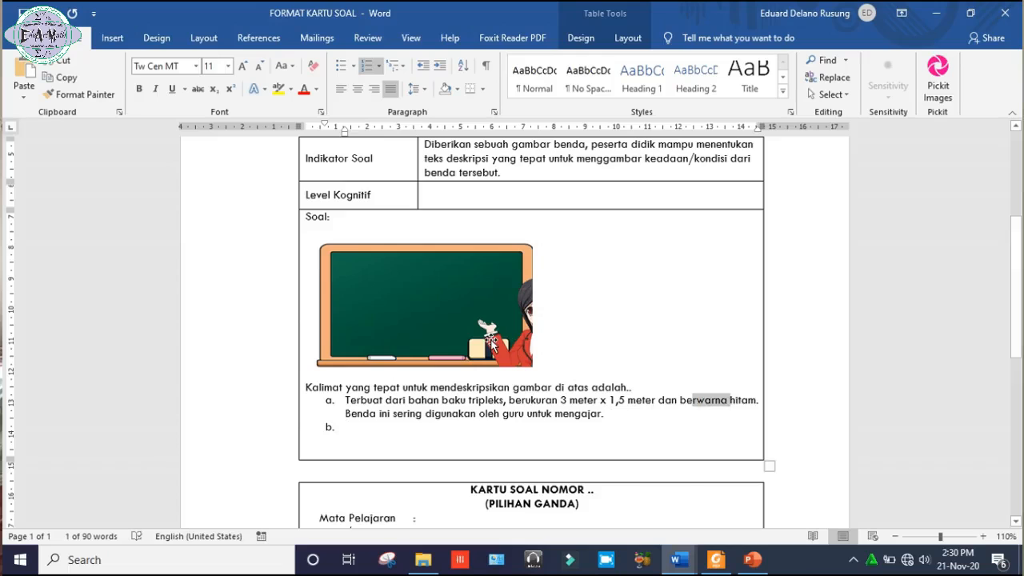
{"action": "left_click", "coordinate": [693, 425]}
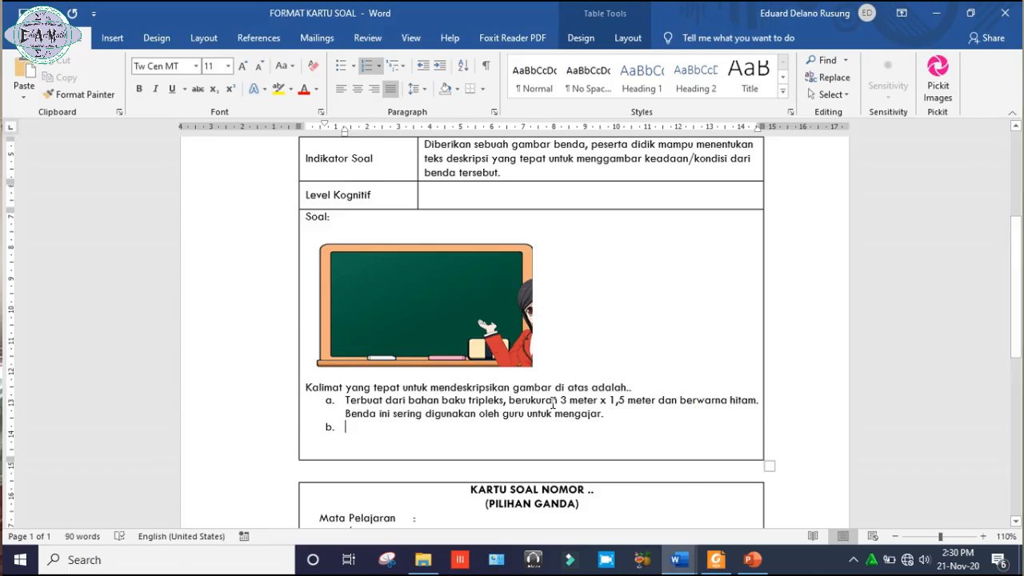
Extend the second sentence of option a after "mengajar" with "untuk menulis dengan kapur.".
{"action": "left_click", "coordinate": [608, 417]}
{"action": "key", "text": "BackSpace"}
{"action": "type", "text": "mengajar untuk menulis "}
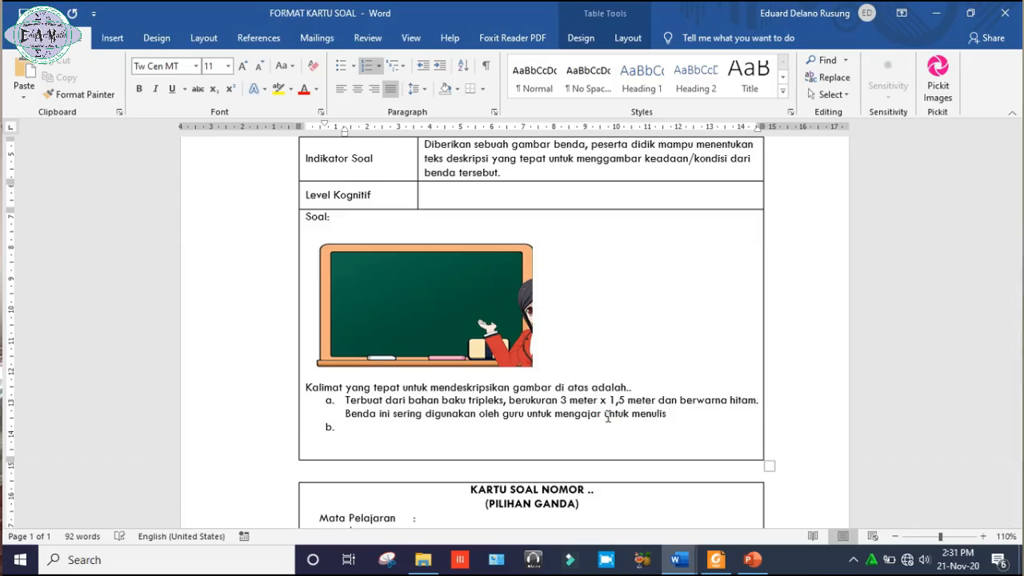
{"action": "type", "text": "dengan kapur."}
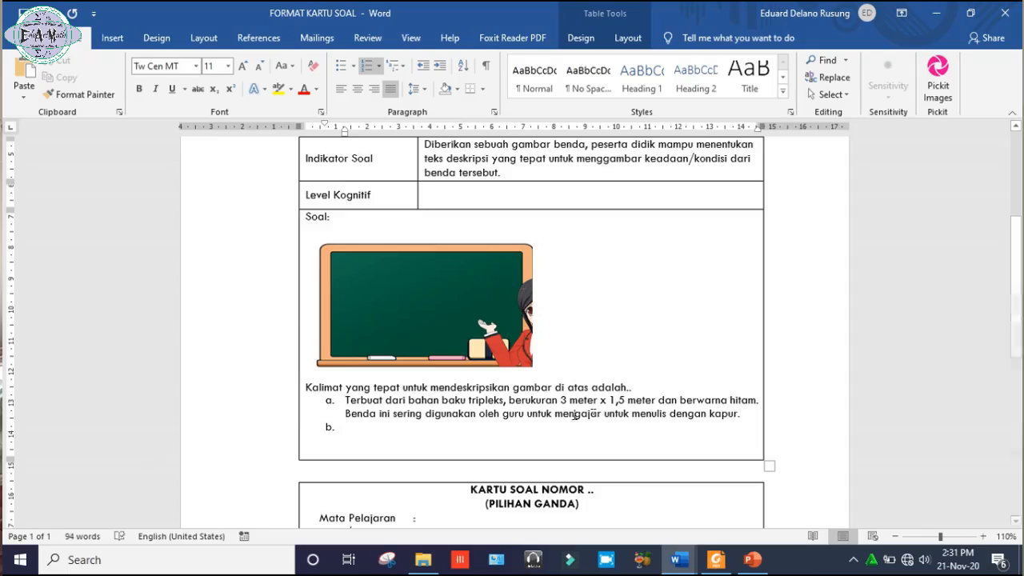
Copy the full text of option a into options b and c.
{"action": "scroll", "coordinate": [371, 406], "scroll_direction": "down", "scroll_amount": 1}
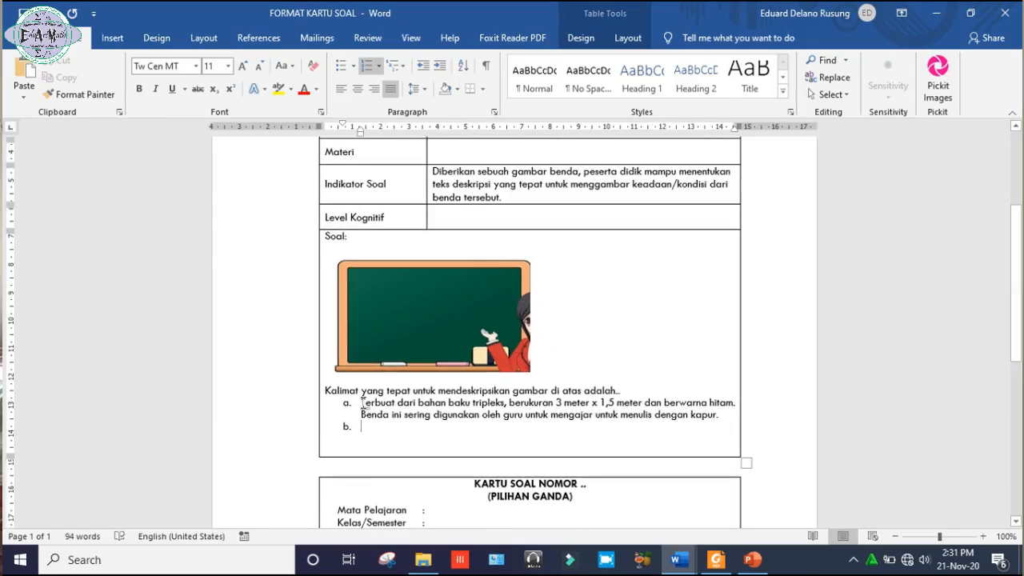
{"action": "mouse_move", "coordinate": [362, 402]}
{"action": "left_mouse_down"}
{"action": "mouse_move", "coordinate": [757, 407]}
{"action": "mouse_move", "coordinate": [725, 419]}
{"action": "mouse_move", "coordinate": [374, 408]}
{"action": "left_mouse_up"}
{"action": "key", "text": "ctrl+c"}
{"action": "left_click", "coordinate": [368, 425]}
{"action": "key", "text": "ctrl+v"}
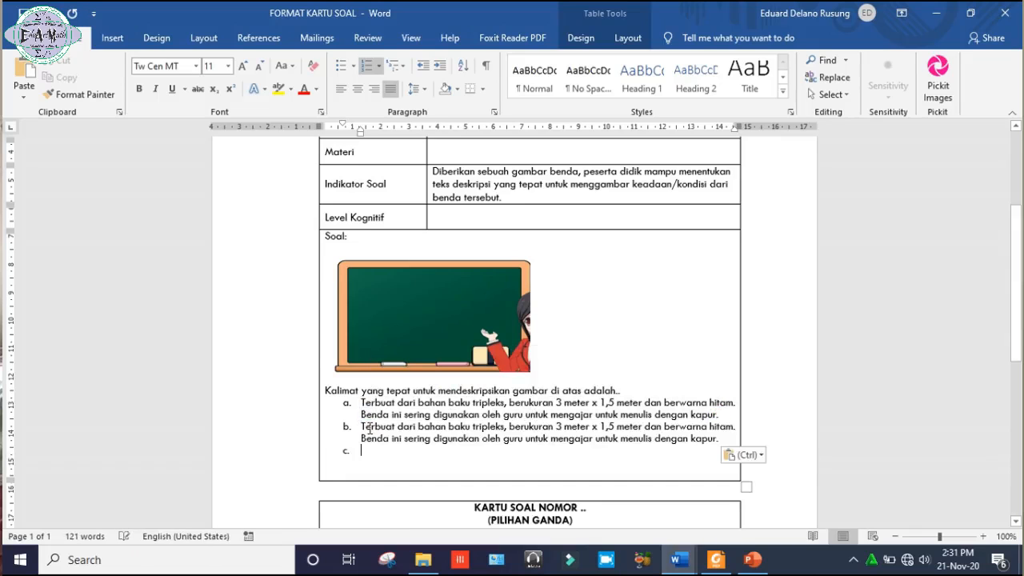
{"action": "key", "text": "ctrl+v"}
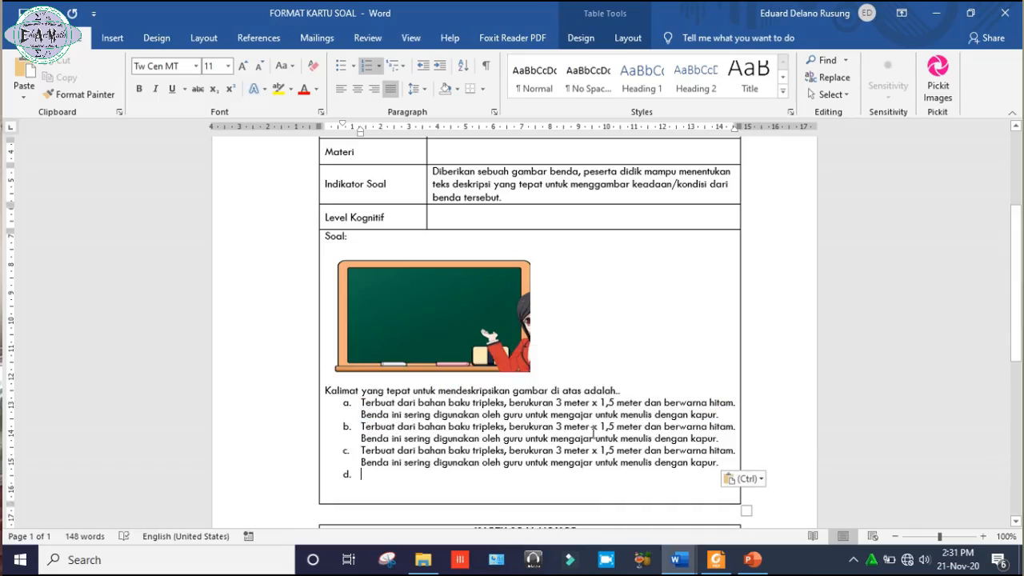
Change the colour in option b from "hitam" to "putih".
{"action": "left_click", "coordinate": [734, 429]}
{"action": "key", "text": "BackSpace"}
{"action": "key", "text": "BackSpace"}
{"action": "key", "text": "BackSpace"}
{"action": "key", "text": "BackSpace"}
{"action": "key", "text": "BackSpace"}
{"action": "key", "text": "BackSpace"}
{"action": "type", "text": "putih"}
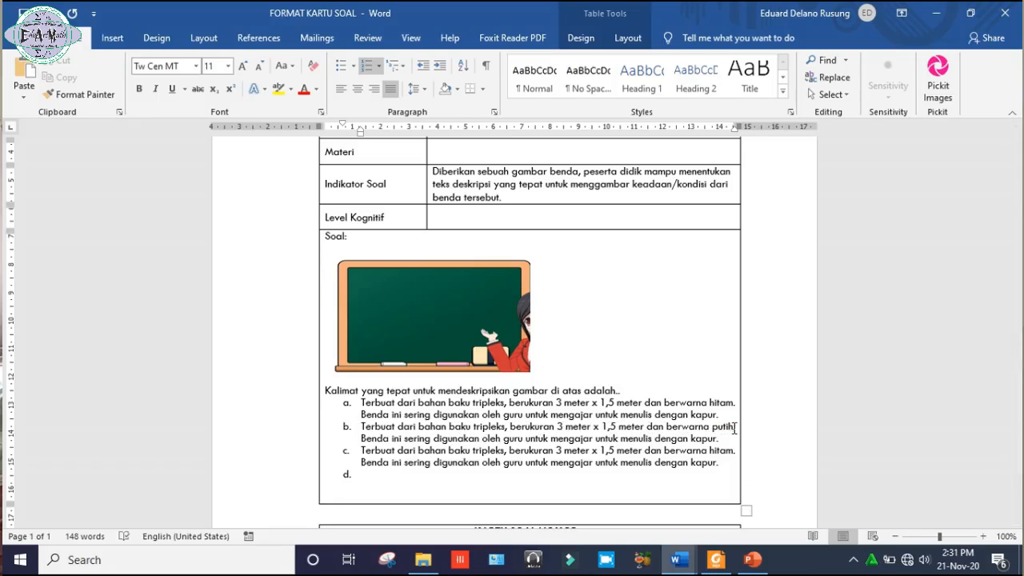
{"action": "type", "text": "."}
Reword the ending of option a, replacing "untuk menulis dengan" before "kapur" with "dengan alat tulis".
{"action": "left_click", "coordinate": [419, 437]}
{"action": "left_click", "coordinate": [984, 536]}
{"action": "left_click", "coordinate": [983, 536]}
{"action": "left_click", "coordinate": [983, 536]}
{"action": "left_click", "coordinate": [985, 536]}
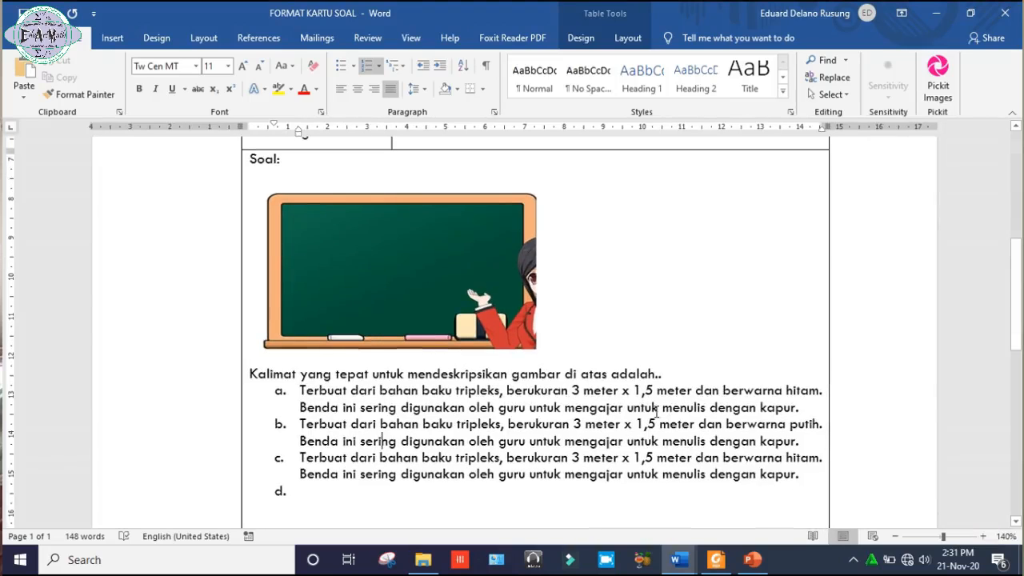
{"action": "left_click", "coordinate": [657, 408]}
{"action": "key", "text": "BackSpace"}
{"action": "key", "text": "BackSpace"}
{"action": "key", "text": "BackSpace"}
{"action": "key", "text": "BackSpace"}
{"action": "key", "text": "BackSpace"}
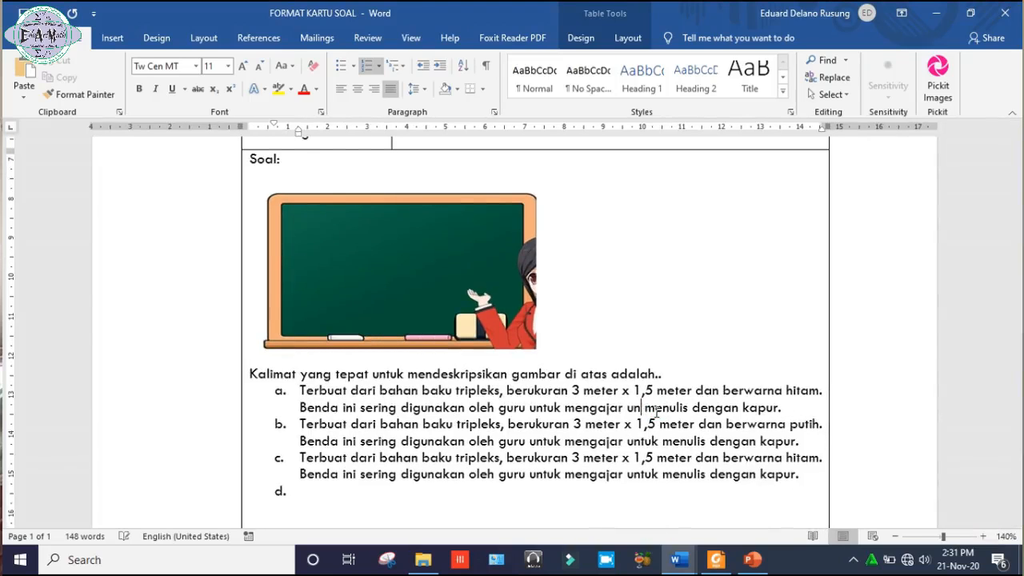
{"action": "key", "text": "BackSpace"}
{"action": "key", "text": "BackSpace"}
{"action": "key", "text": "Delete"}
{"action": "key", "text": "Delete"}
{"action": "key", "text": "Delete"}
{"action": "key", "text": "Delete"}
{"action": "key", "text": "Delete"}
{"action": "key", "text": "Delete"}
{"action": "key", "text": "Delete"}
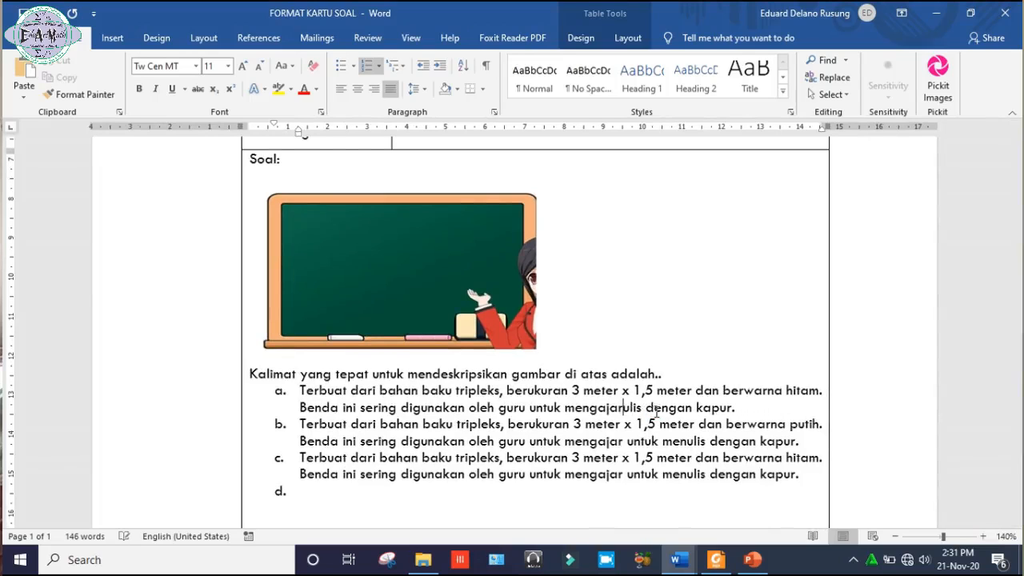
{"action": "type", "text": "dengan al"}
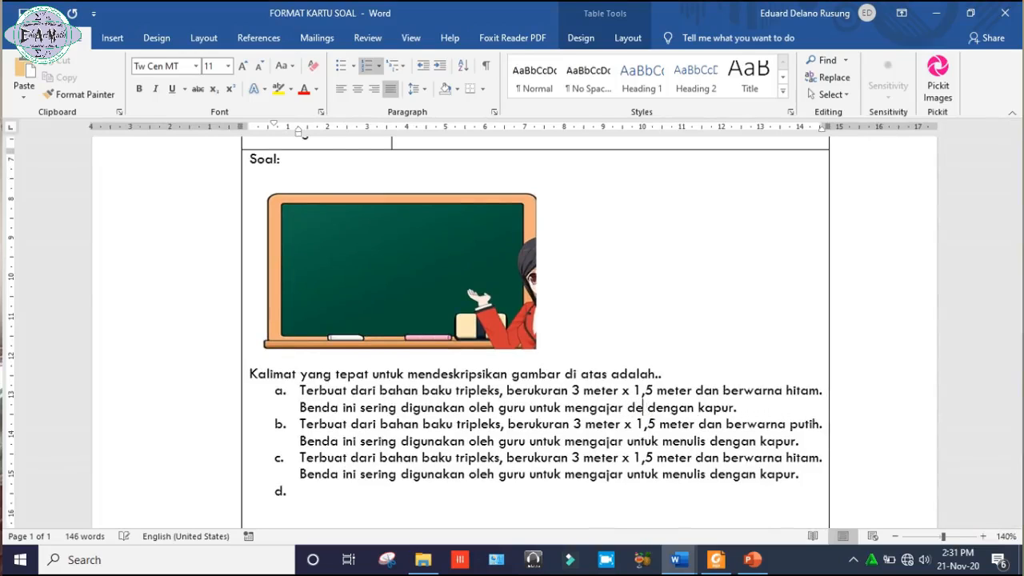
{"action": "type", "text": "at"}
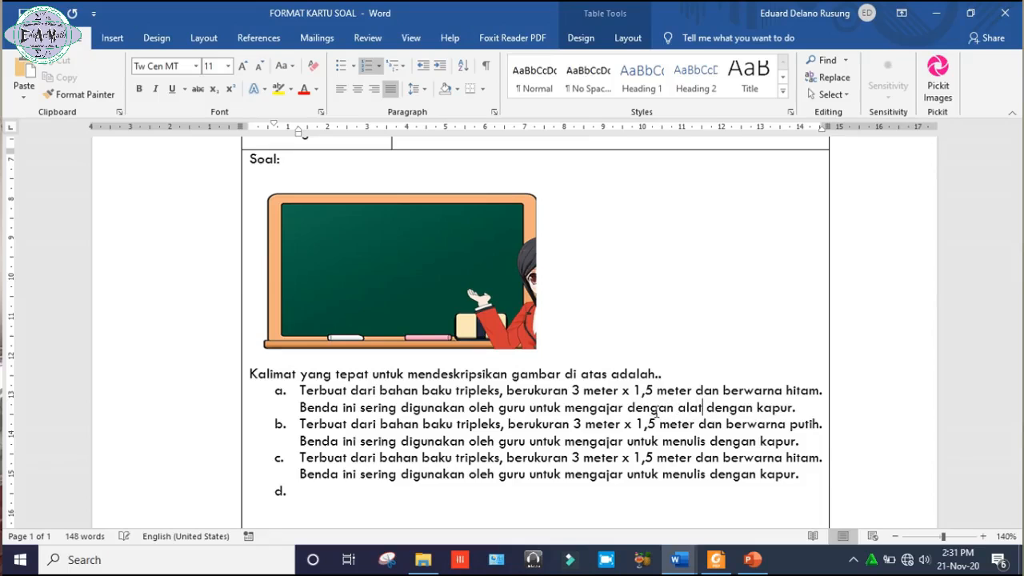
{"action": "type", "text": " tuli "}
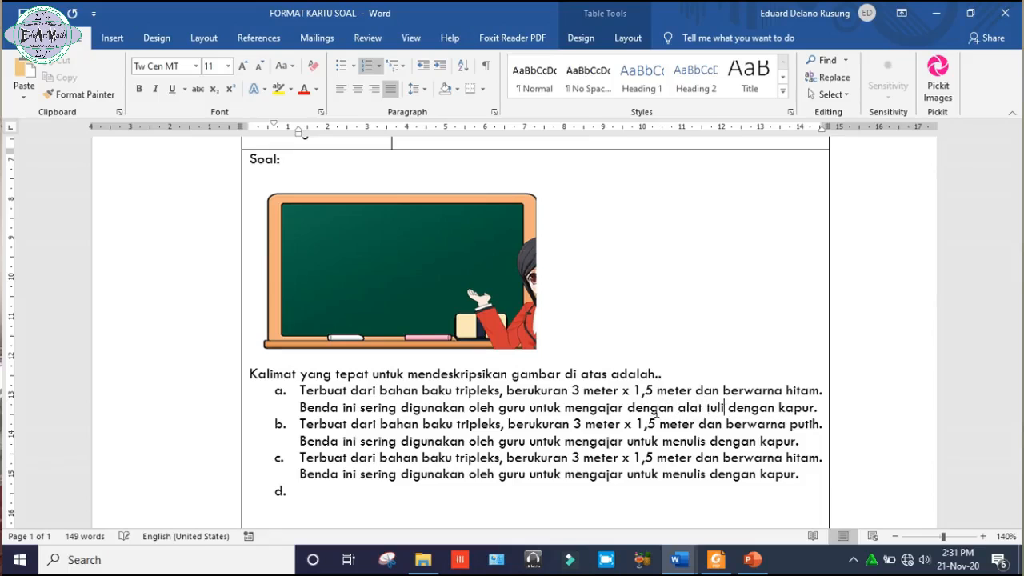
{"action": "type", "text": "s"}
{"action": "key", "text": "Delete"}
{"action": "key", "text": "Delete"}
{"action": "key", "text": "Delete"}
{"action": "key", "text": "Delete"}
{"action": "key", "text": "Delete"}
{"action": "key", "text": "Delete"}
{"action": "key", "text": "Delete"}
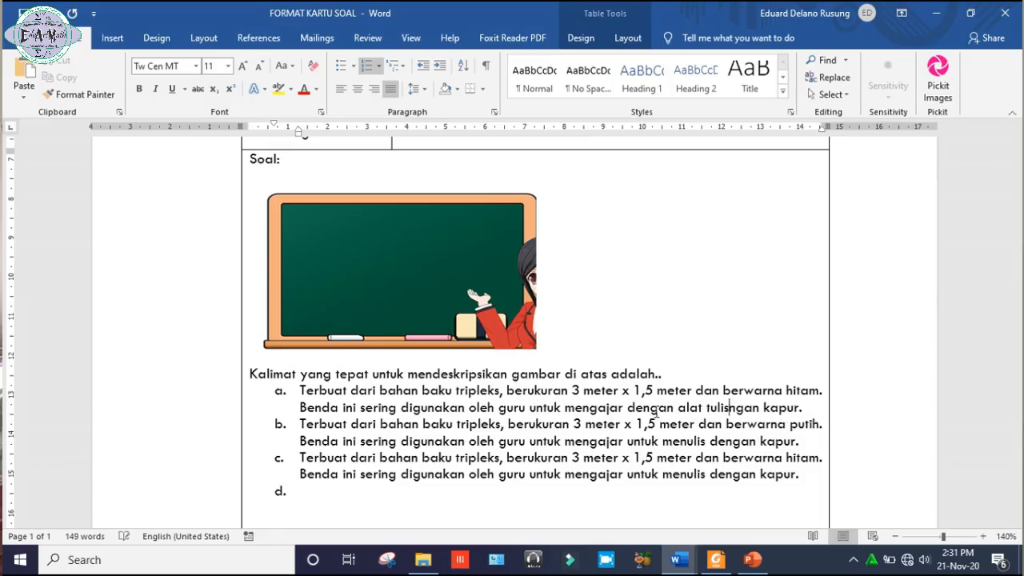